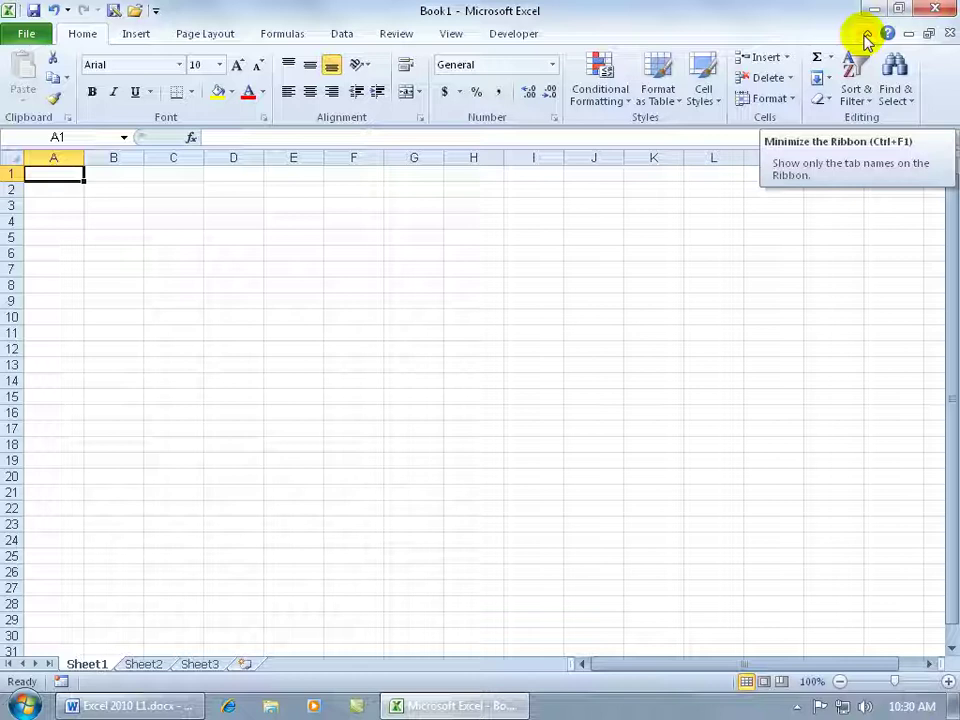
Toggle the ribbon between collapsed and expanded views, leaving it fully expanded
click(866, 37)
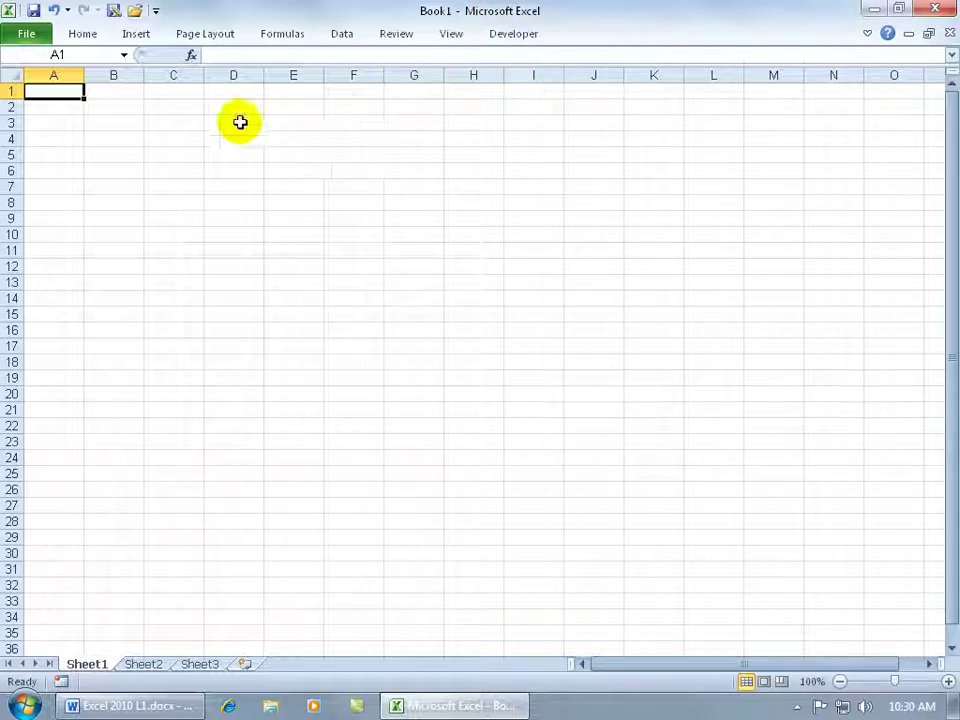
click(85, 33)
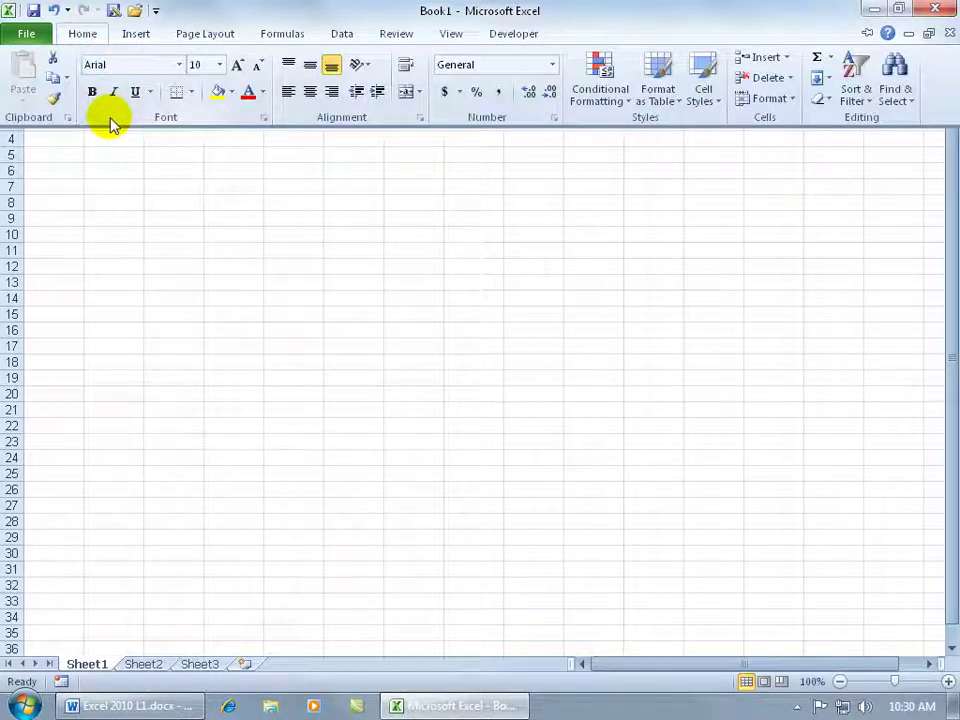
click(89, 91)
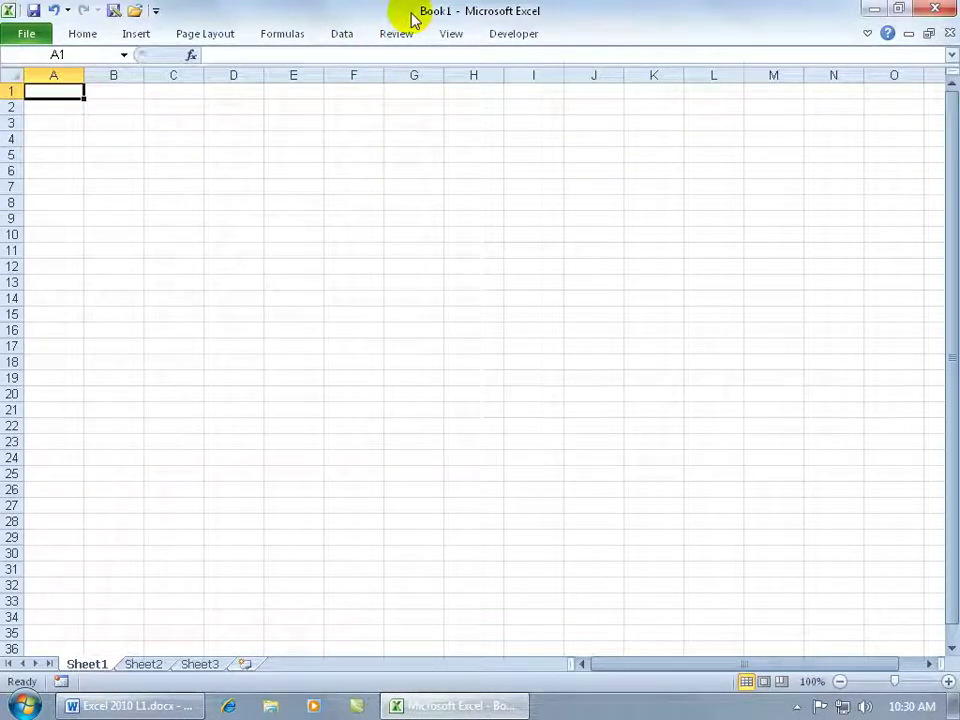
click(868, 35)
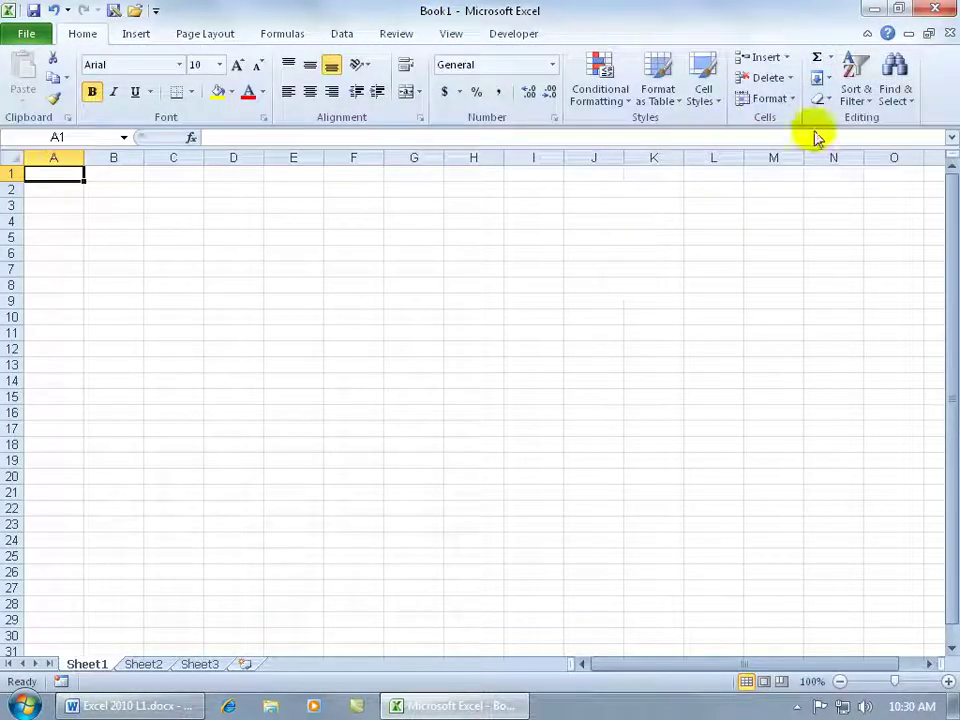
click(868, 36)
click(868, 36)
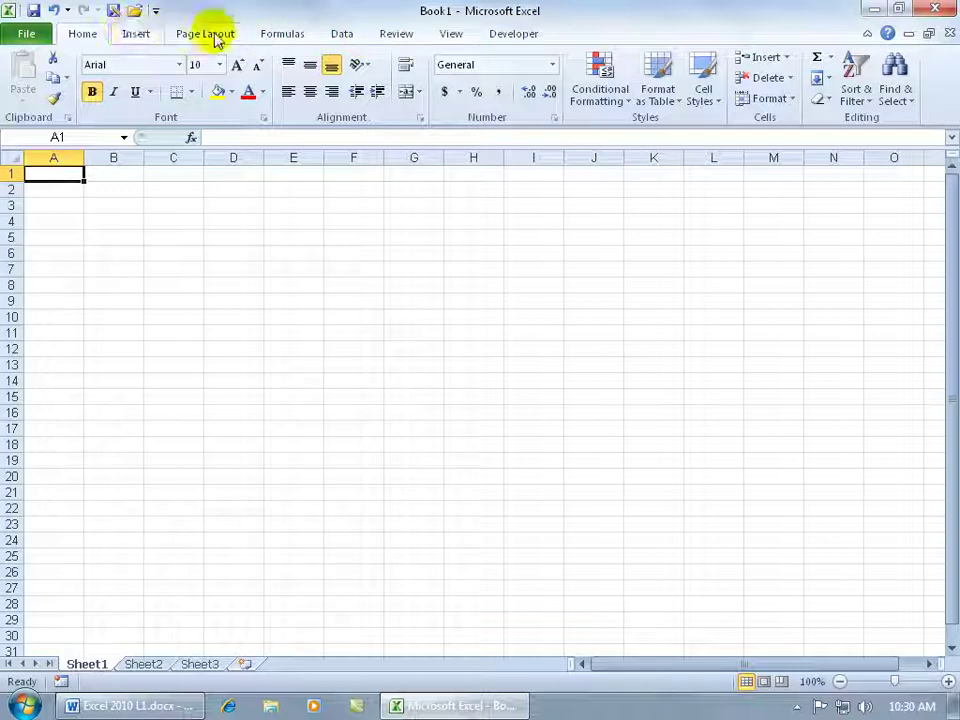
double_click(82, 36)
double_click(82, 36)
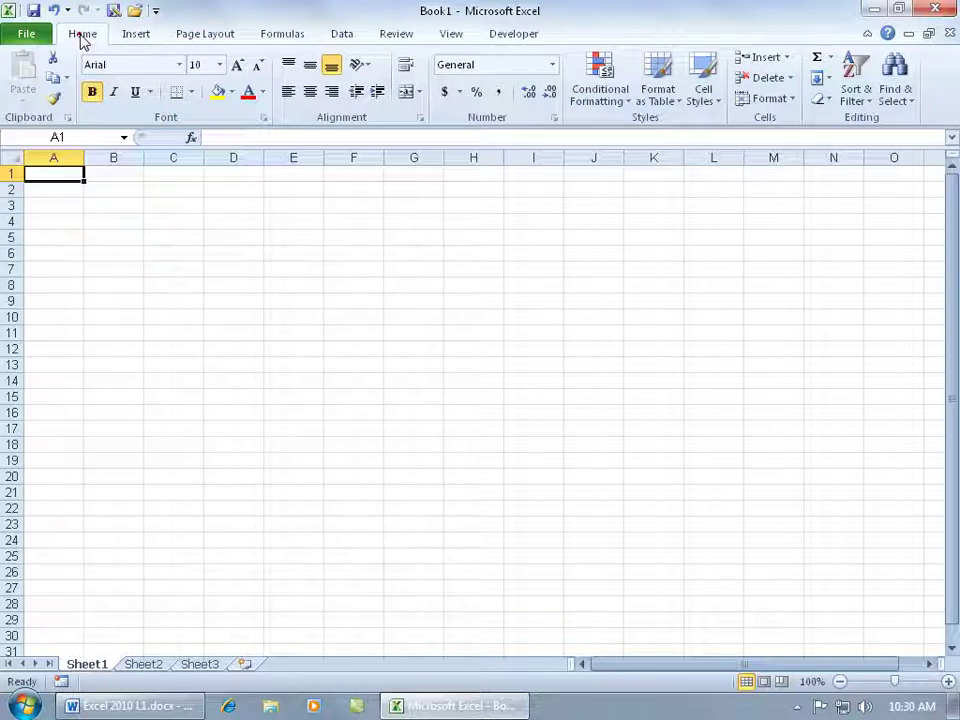
View the Developer tab, then briefly open and close the ribbon customization settings
click(515, 36)
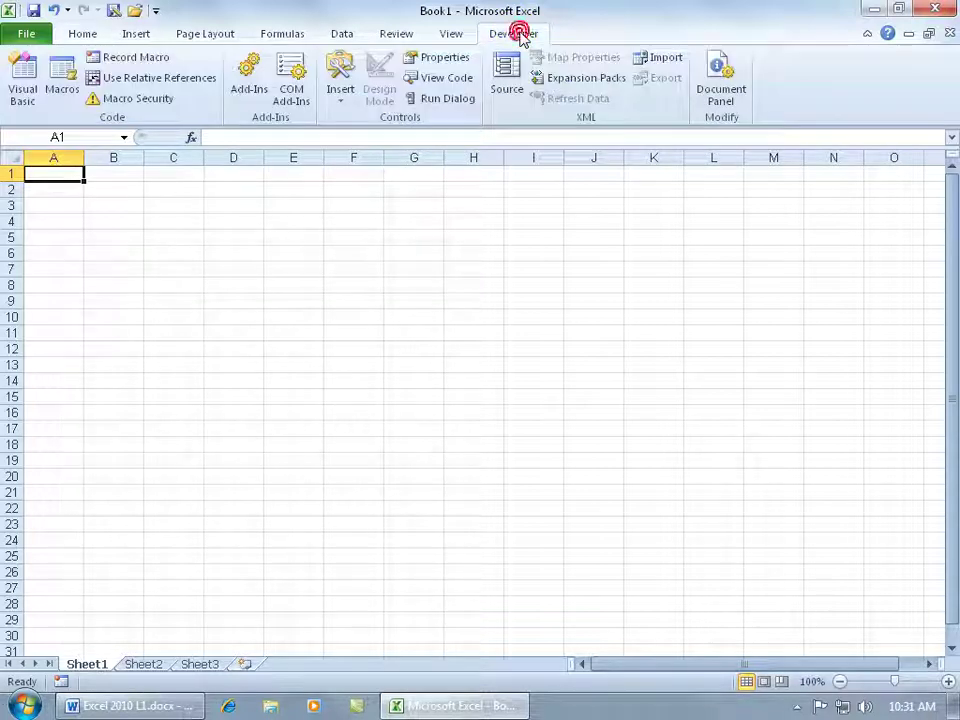
right_click(376, 108)
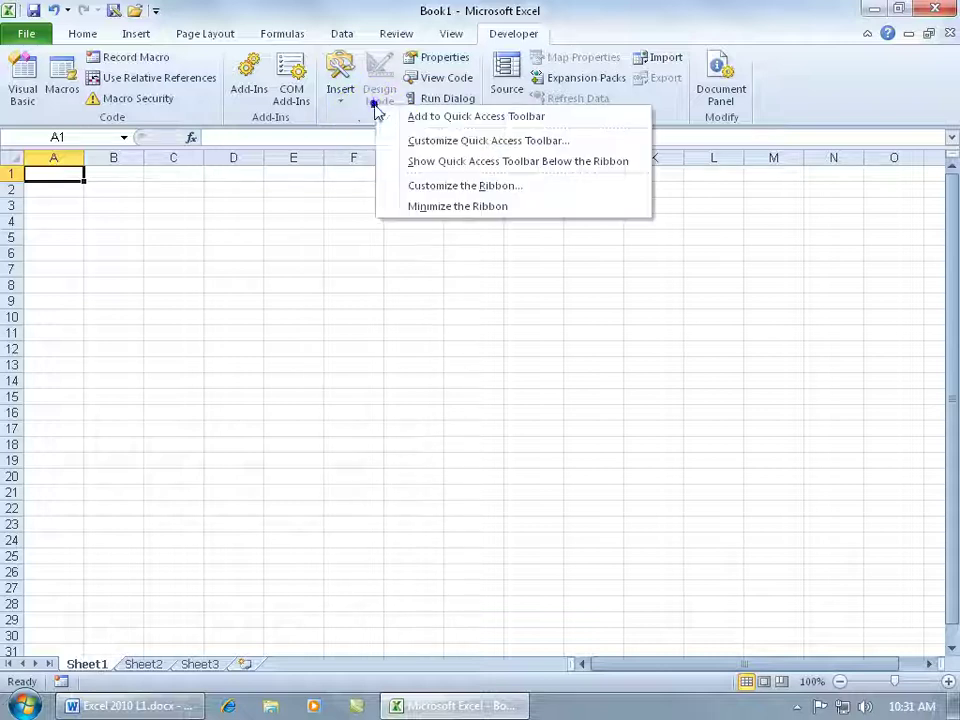
click(430, 185)
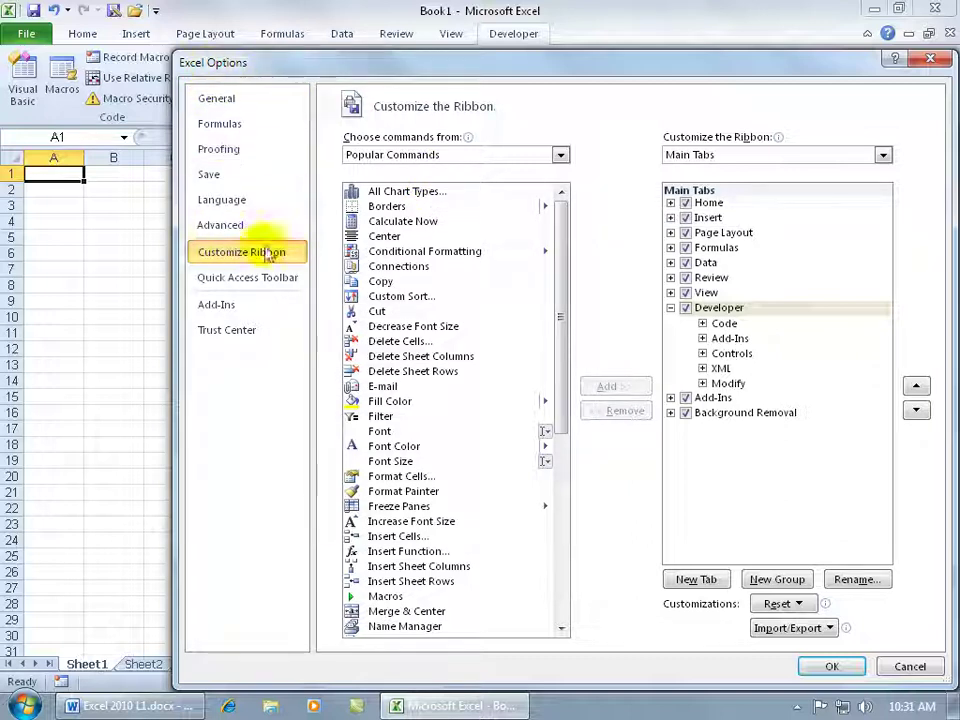
click(928, 59)
Untick Developer under Main Tabs in File > Options > Customize Ribbon and apply
click(26, 36)
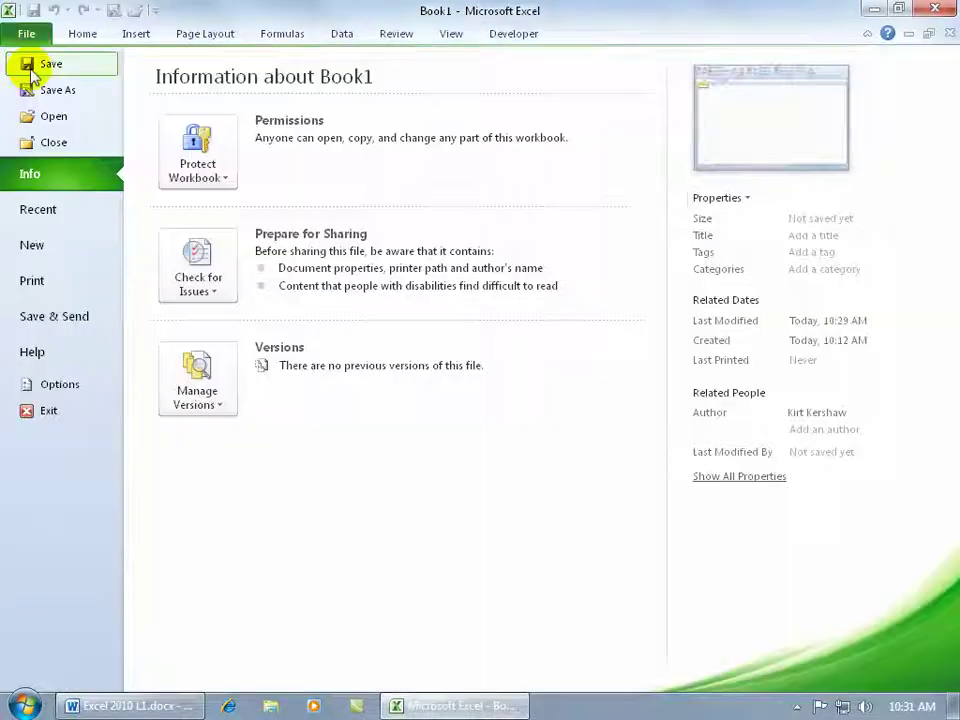
click(51, 386)
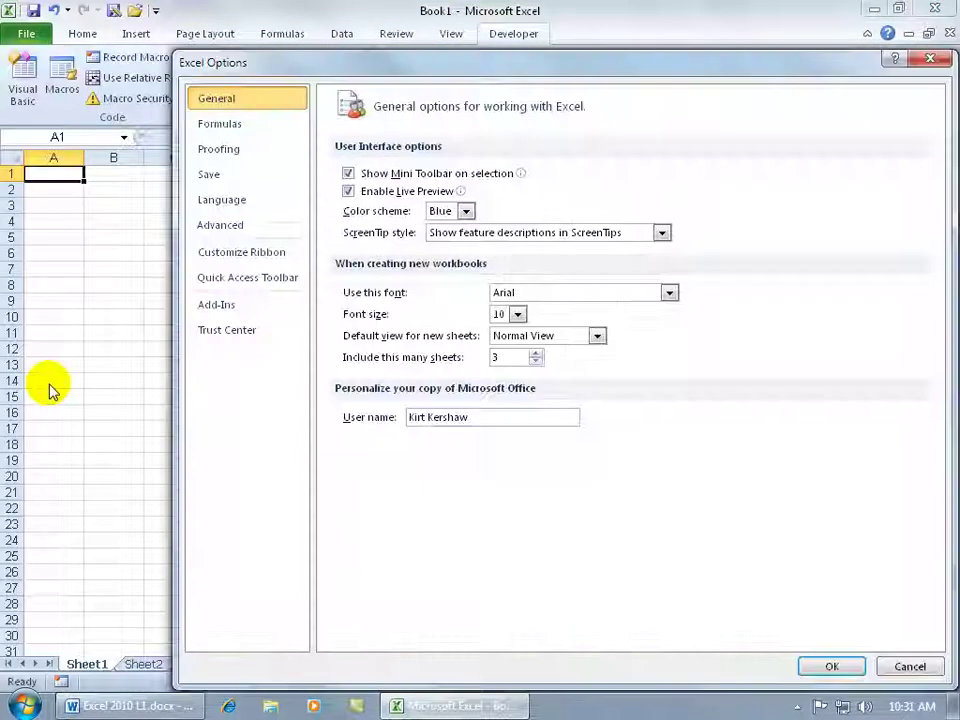
click(278, 260)
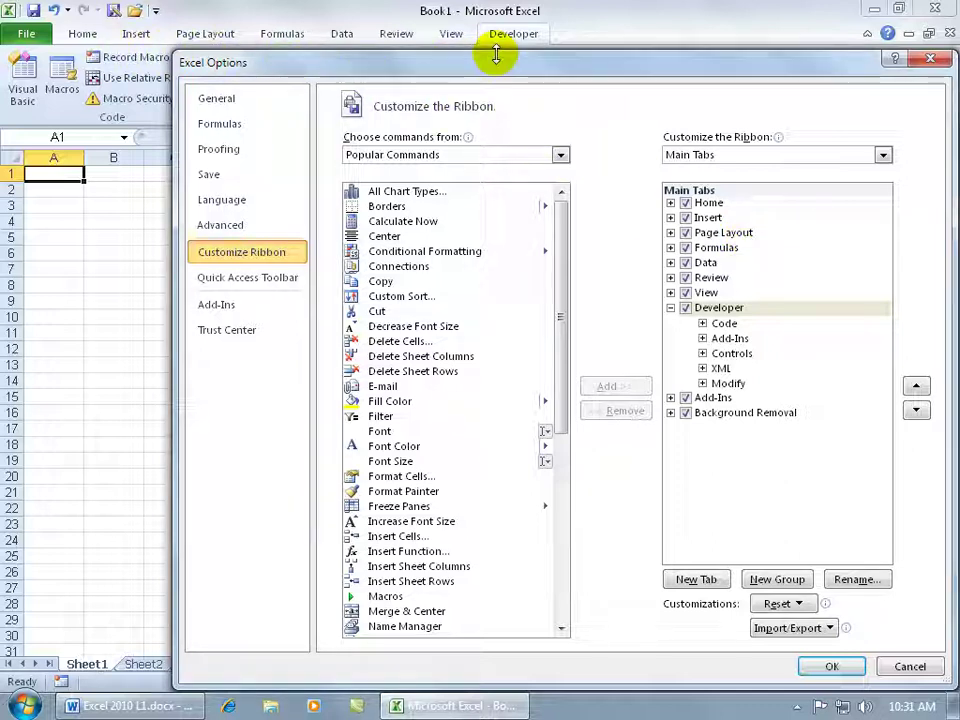
click(685, 308)
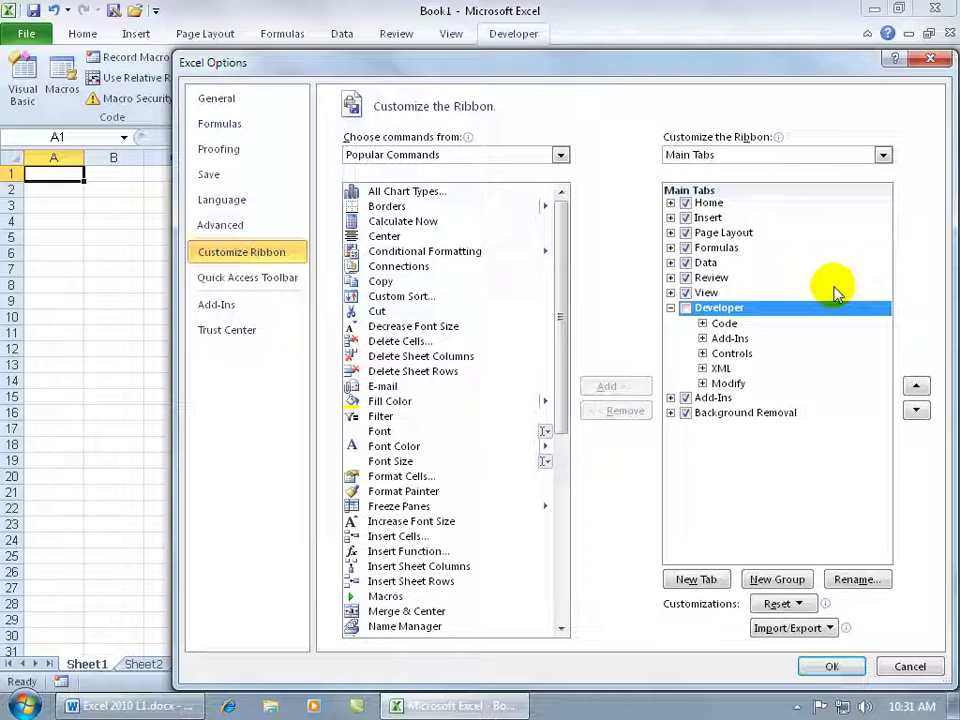
click(832, 666)
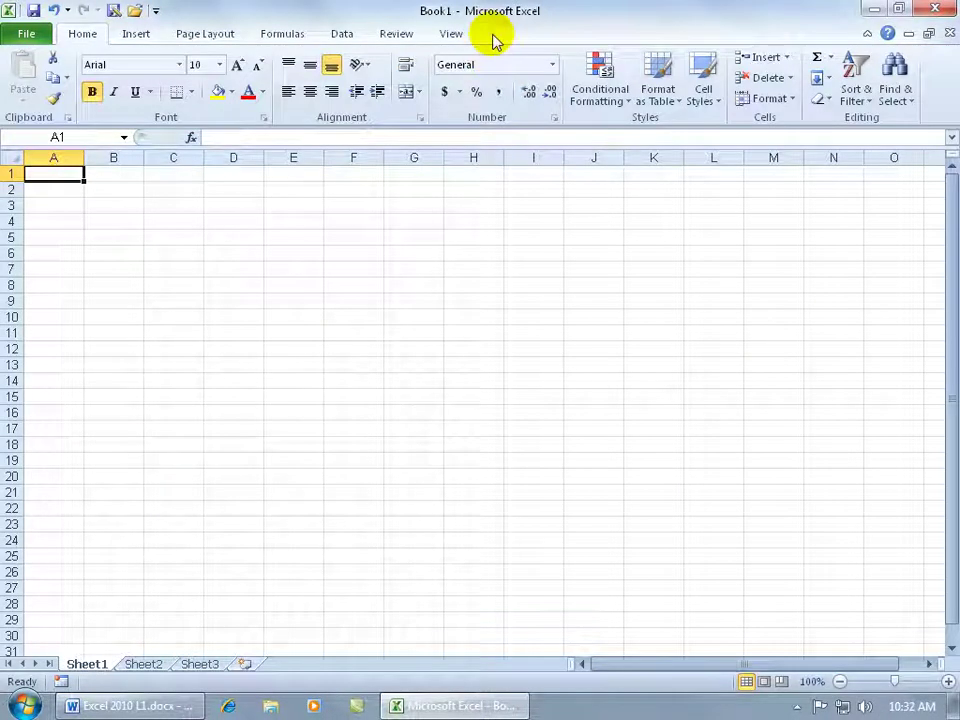
Open Customize the Ribbon and select the Home tab's Clipboard group
right_click(443, 37)
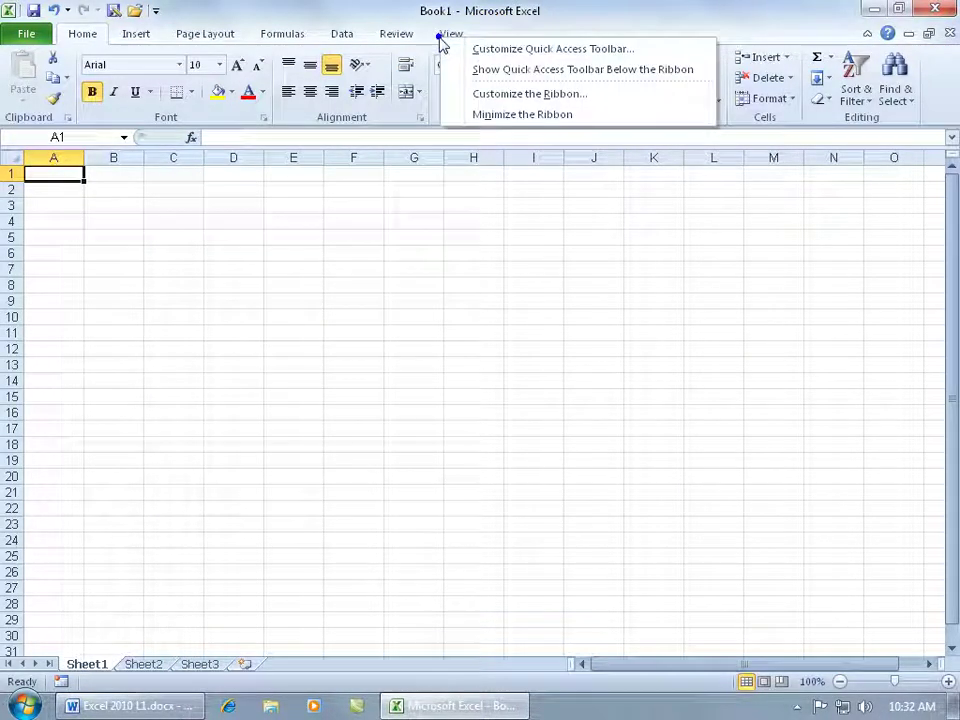
click(481, 94)
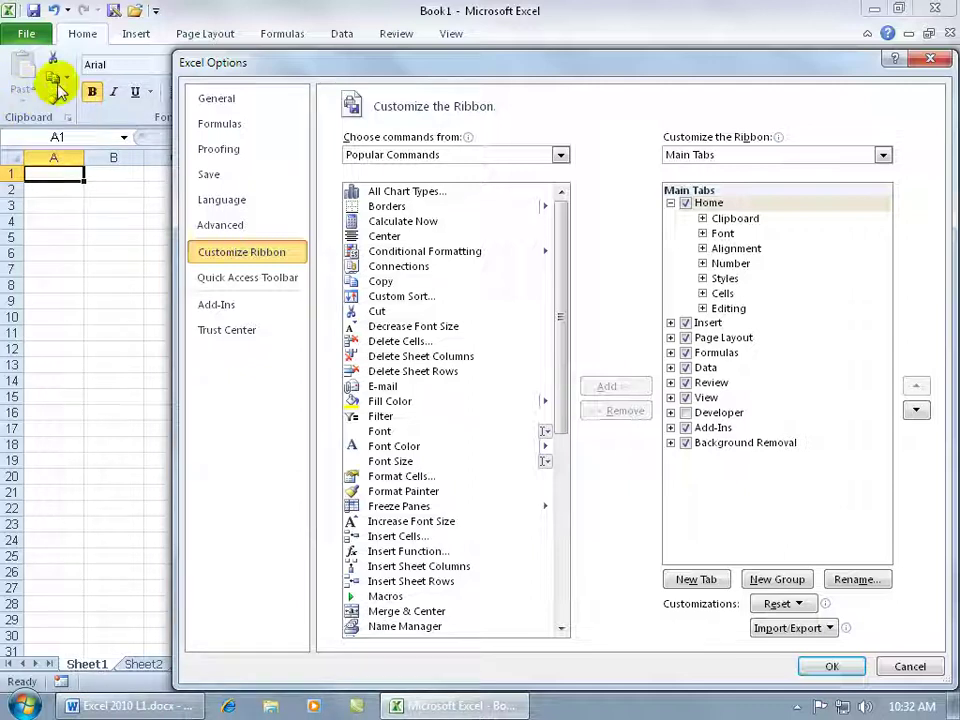
click(702, 218)
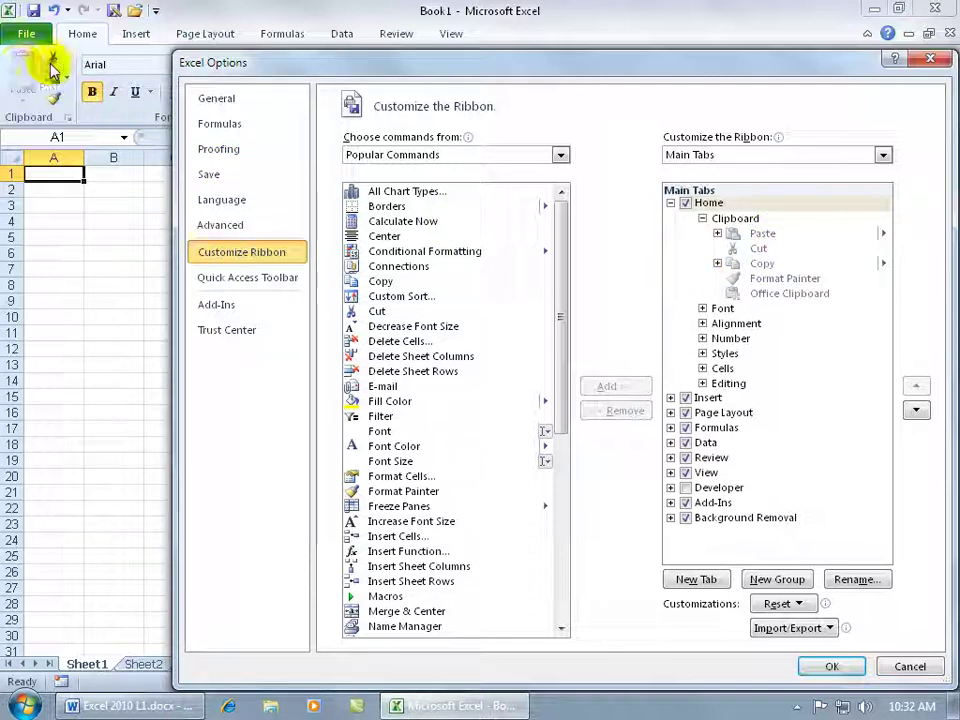
click(740, 219)
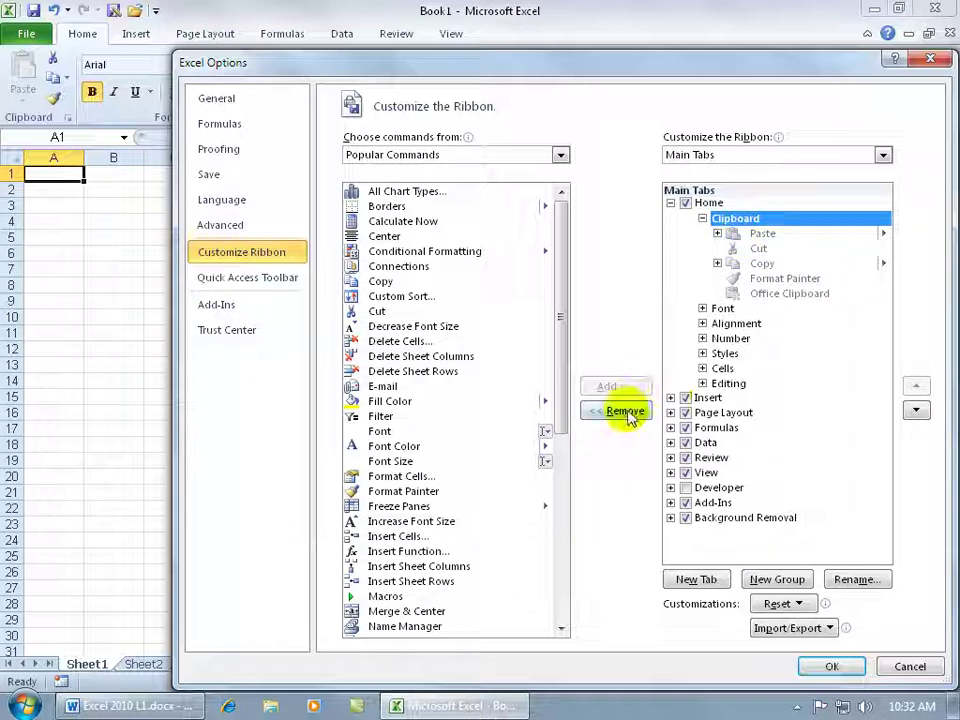
click(765, 234)
click(765, 240)
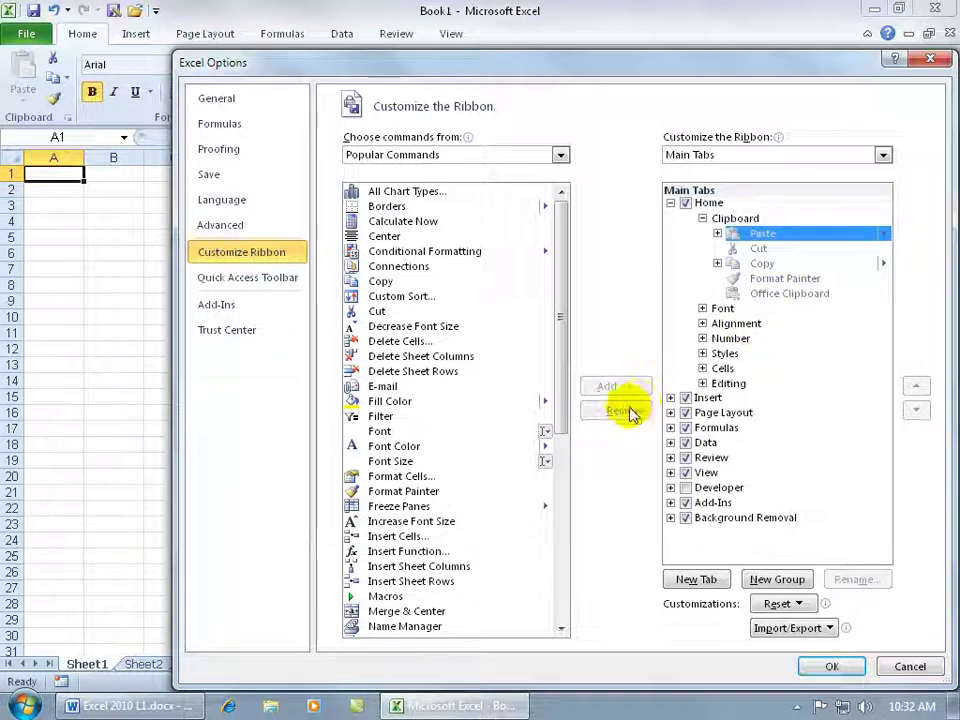
click(725, 218)
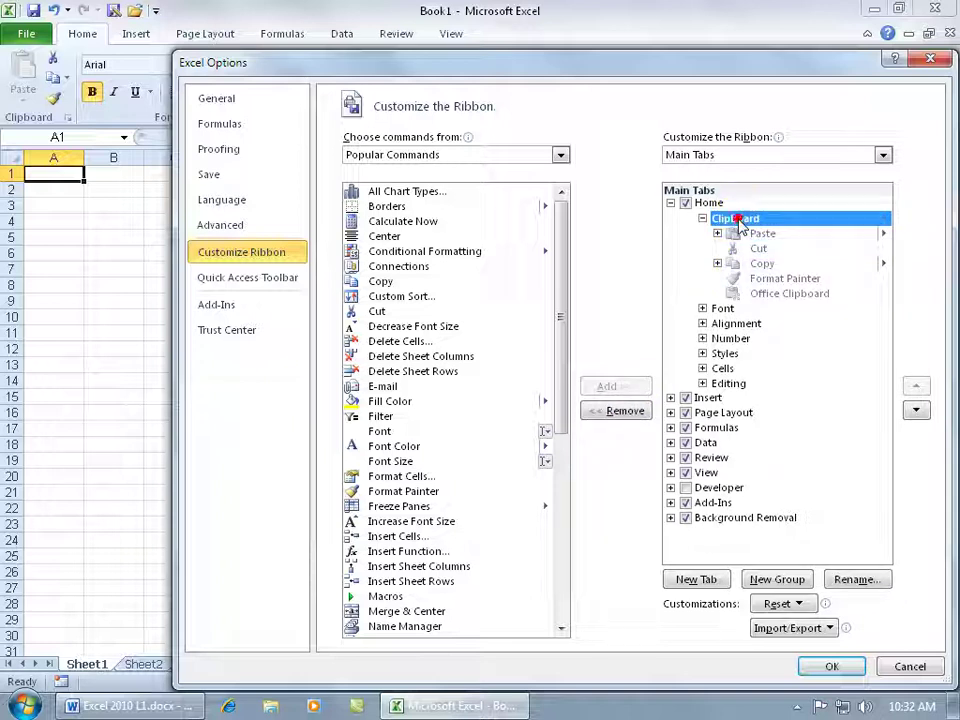
Remove the Clipboard, Font, Alignment and Number groups from Home and apply
click(622, 413)
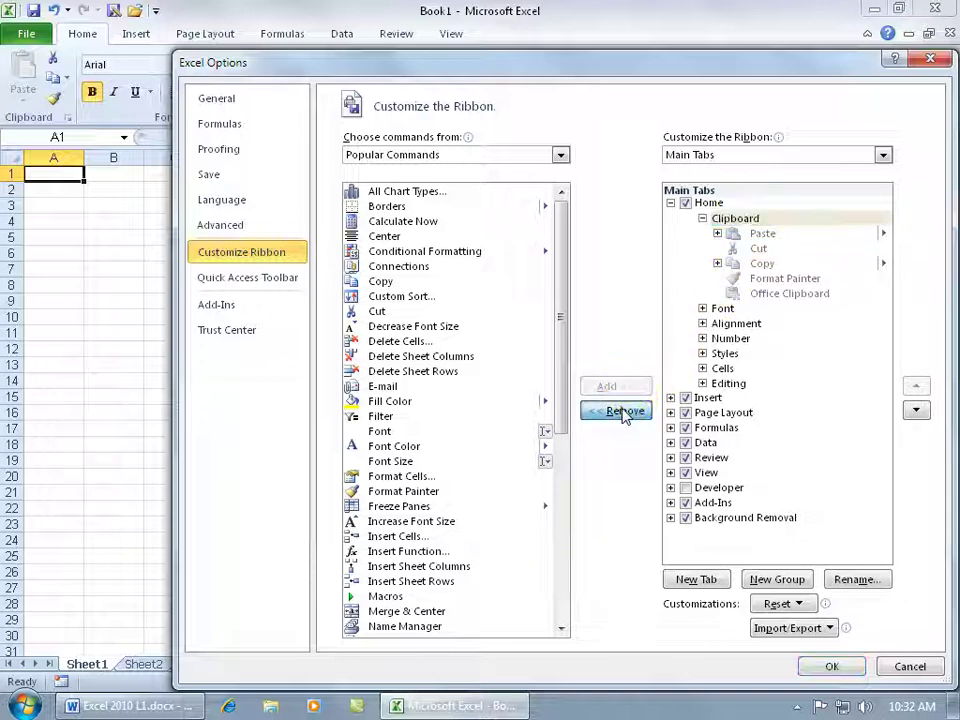
click(621, 411)
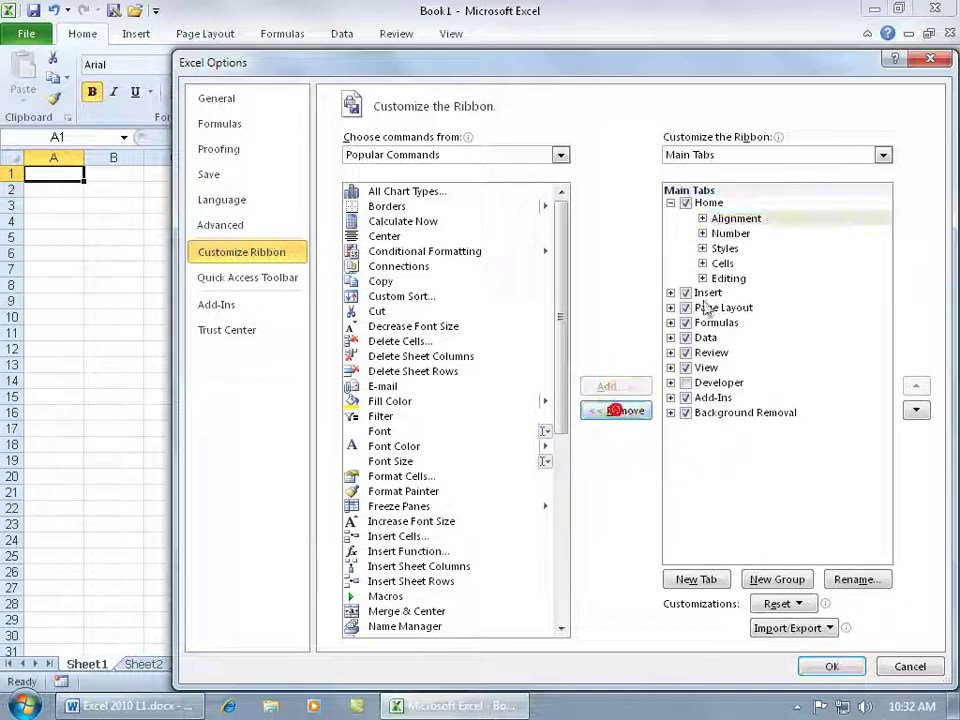
click(733, 218)
click(621, 411)
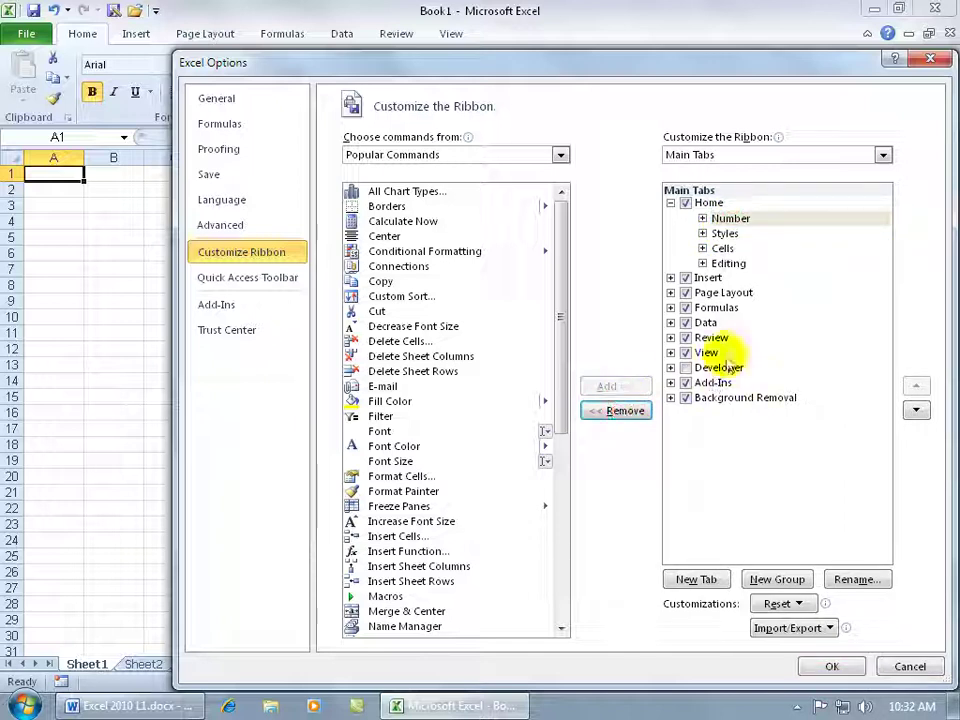
click(619, 412)
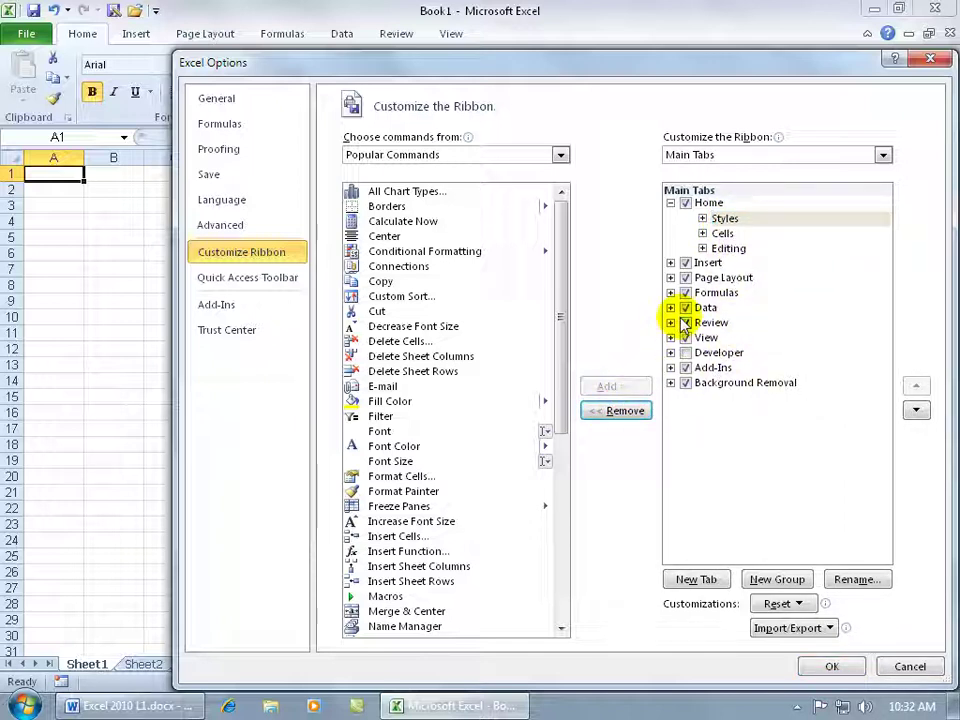
click(832, 666)
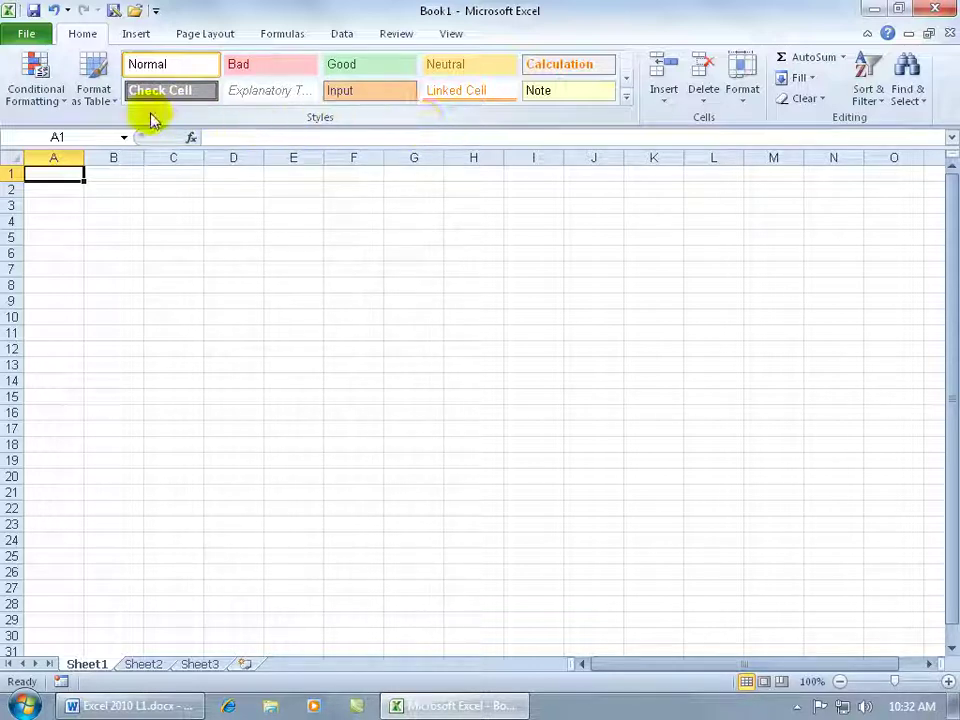
Reset all ribbon customizations in Customize the Ribbon and confirm with OK
right_click(492, 117)
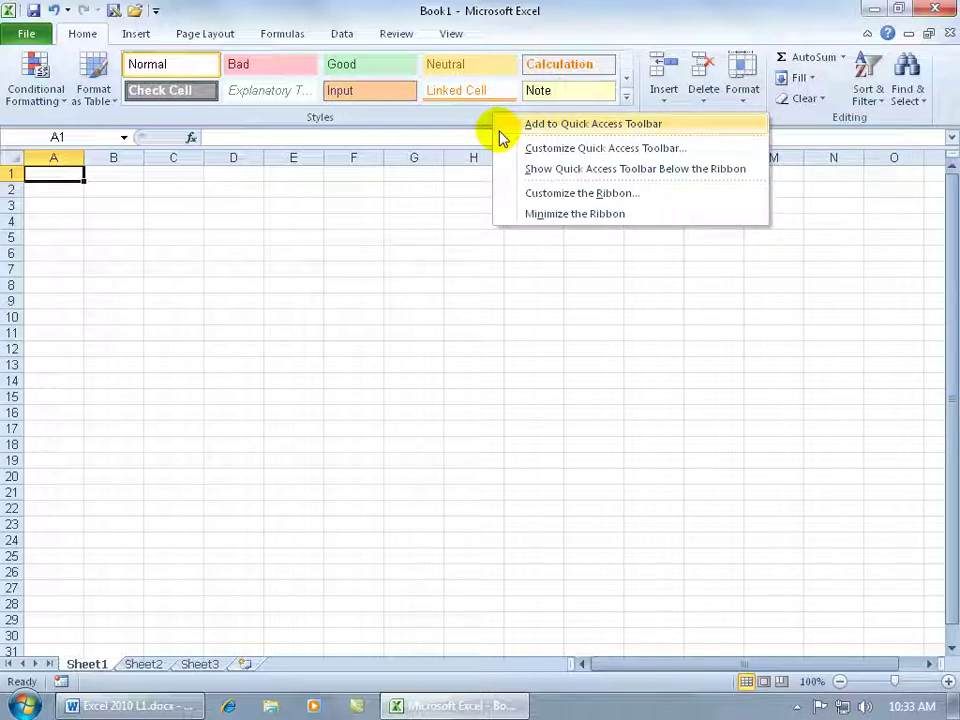
click(545, 194)
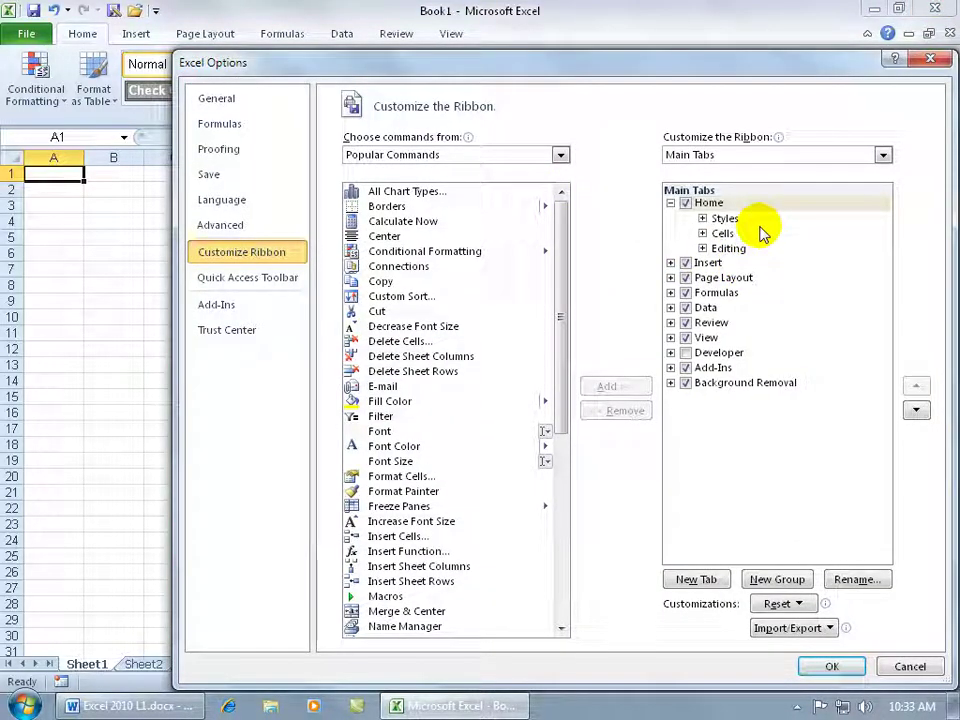
click(722, 201)
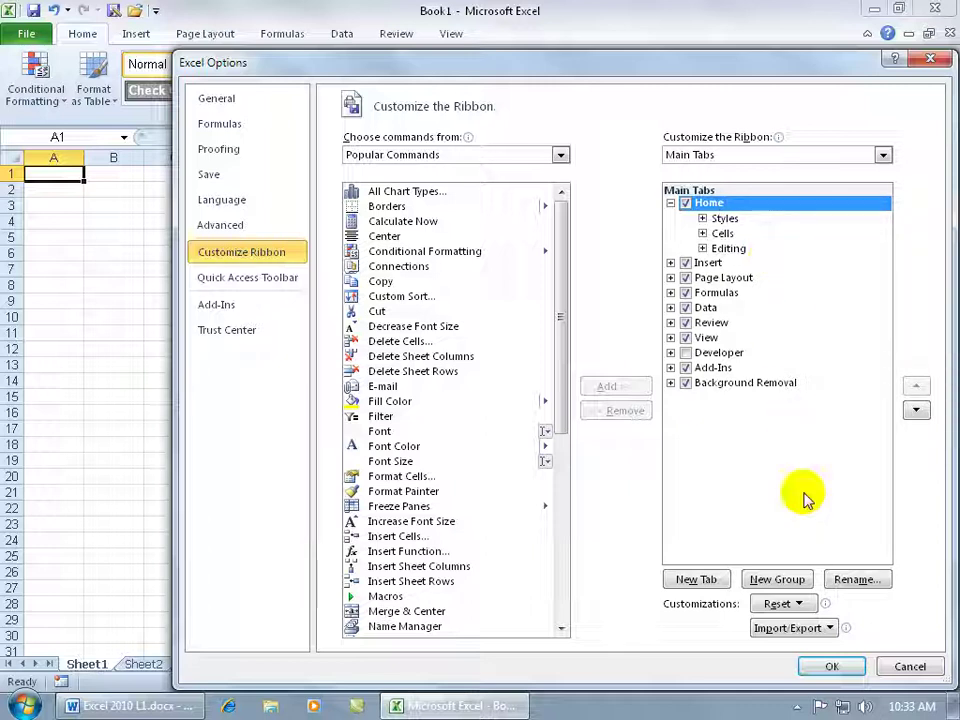
click(797, 604)
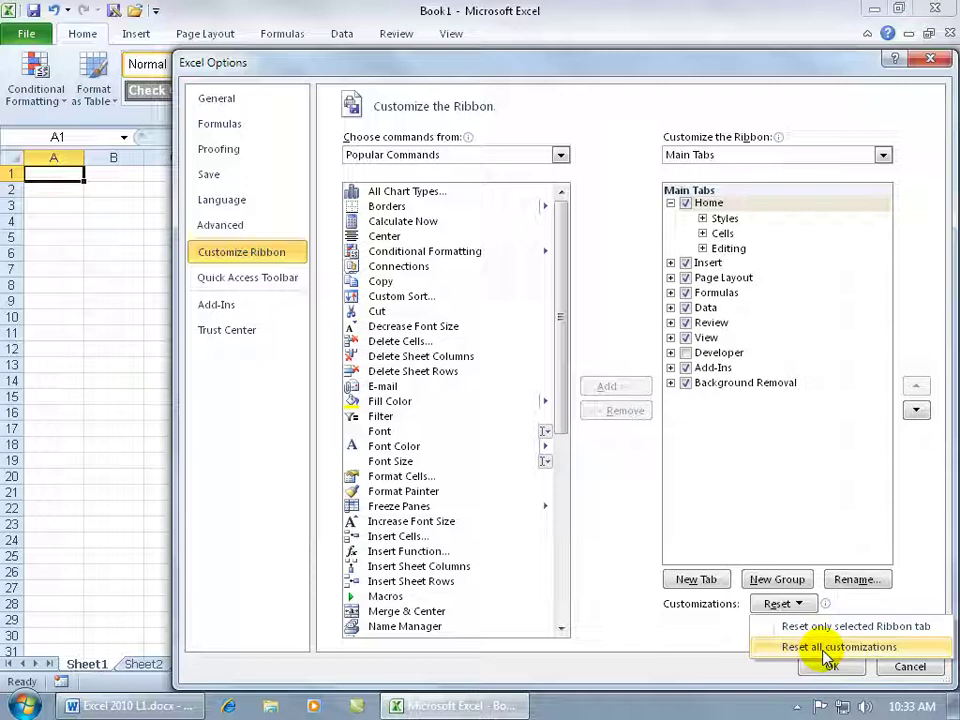
click(821, 628)
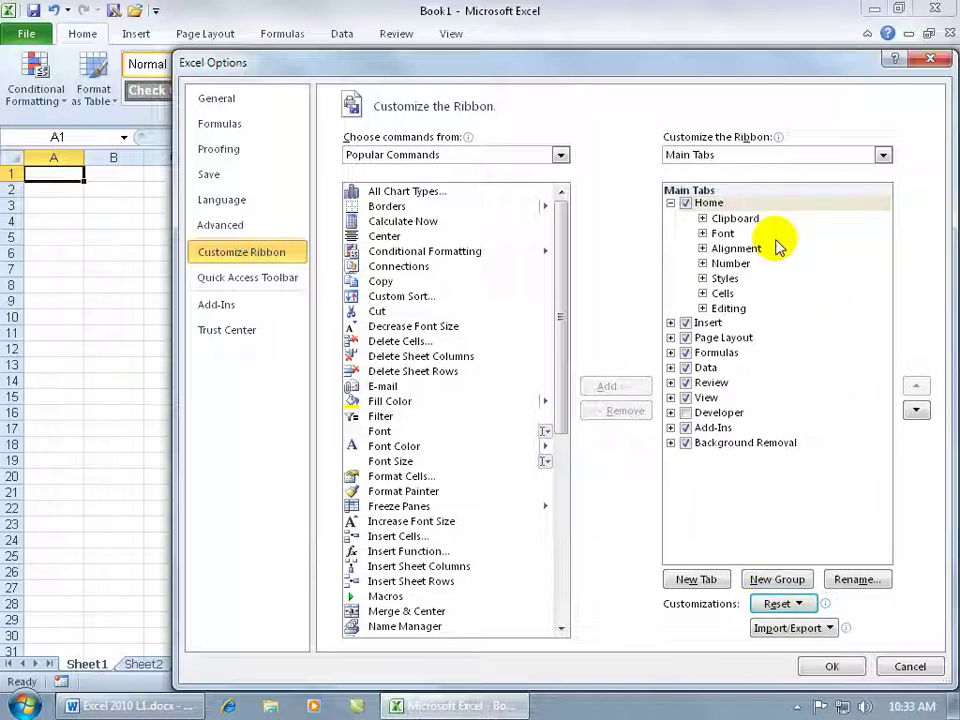
click(832, 667)
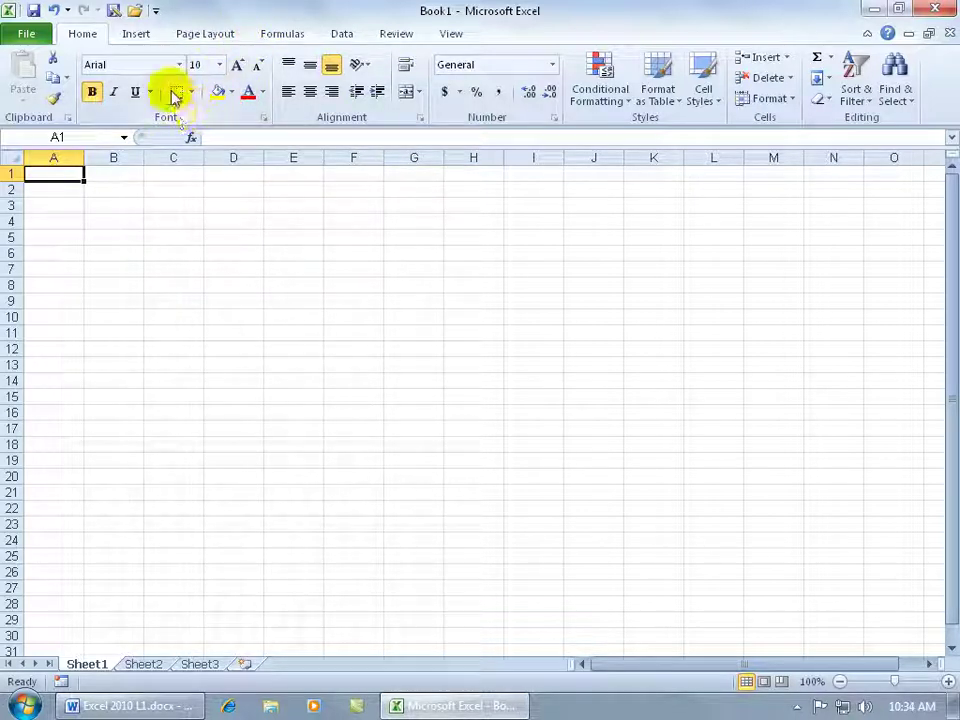
Add a new custom tab with a new group in Customize the Ribbon
right_click(487, 36)
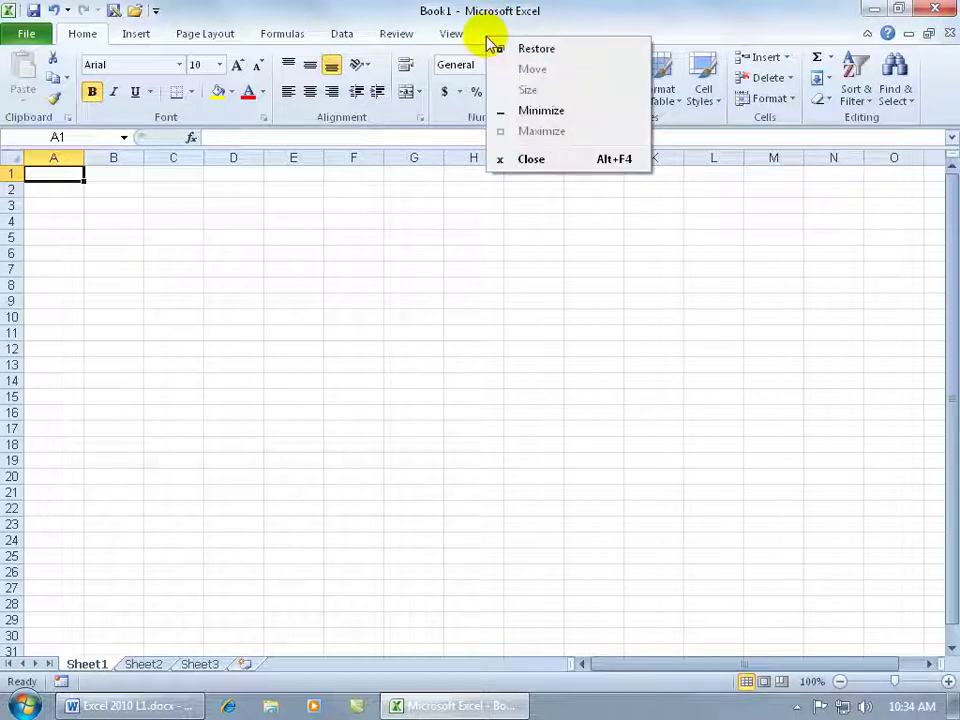
right_click(422, 74)
right_click(423, 72)
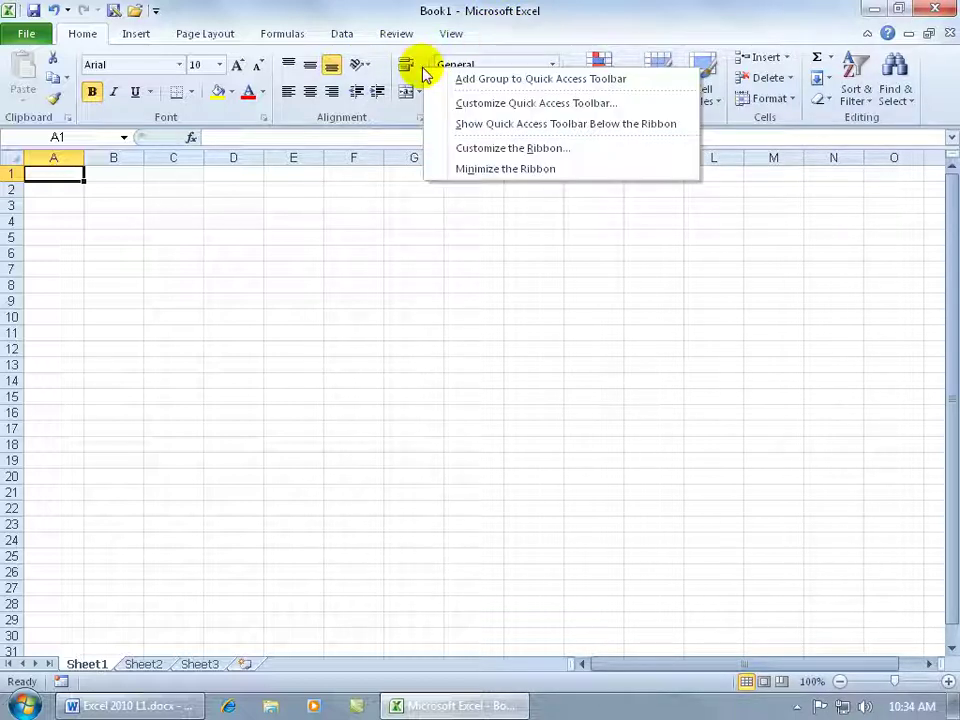
click(456, 149)
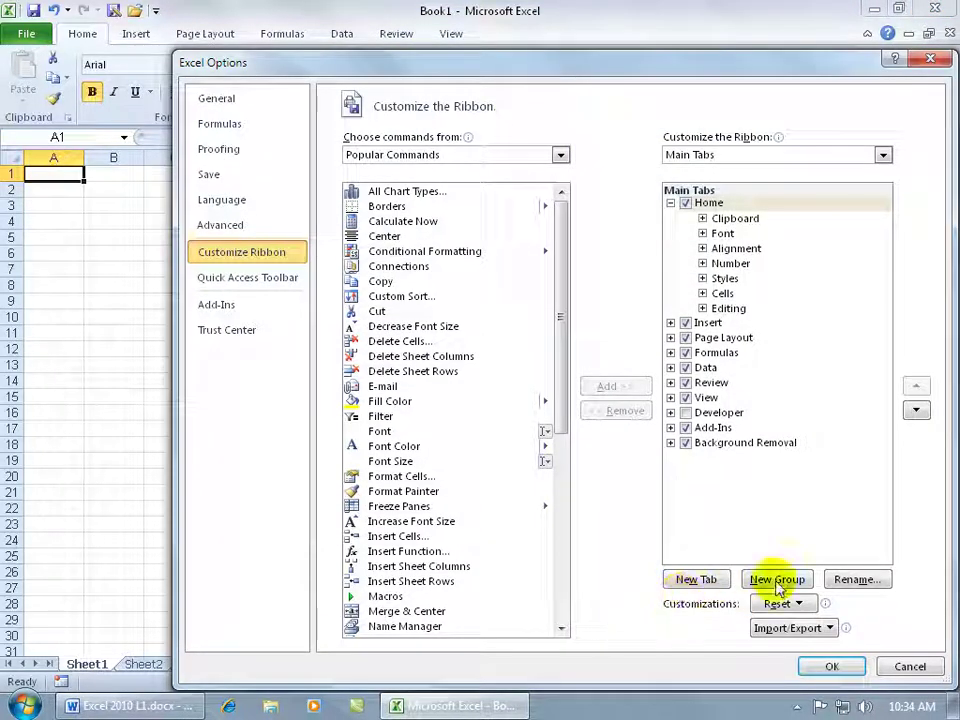
click(718, 581)
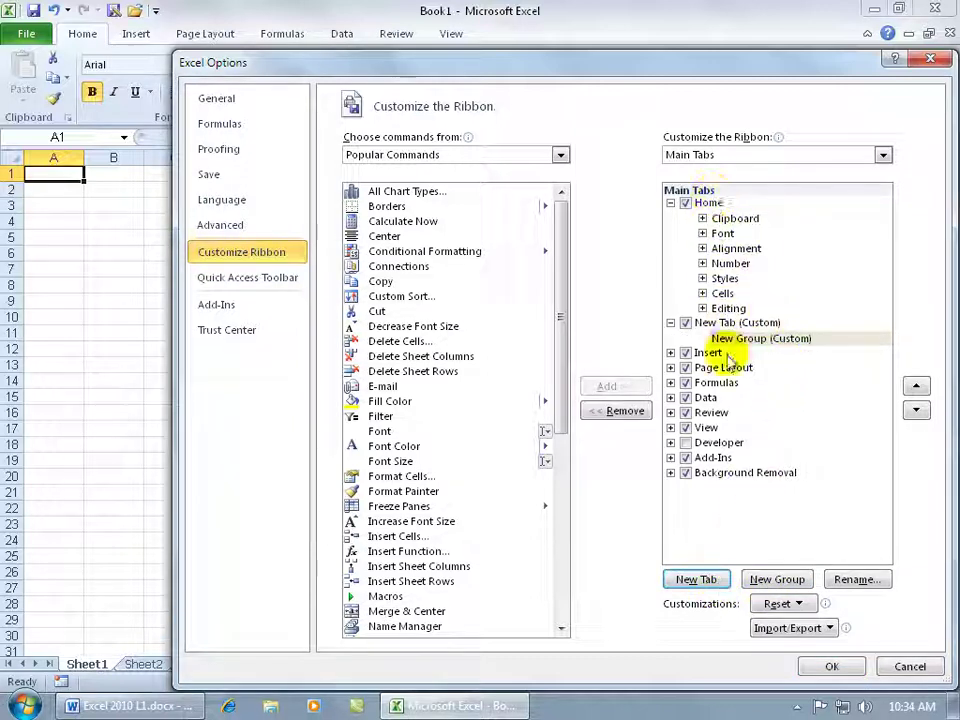
Move the new custom tab down six places so it sits below Add-Ins
click(720, 322)
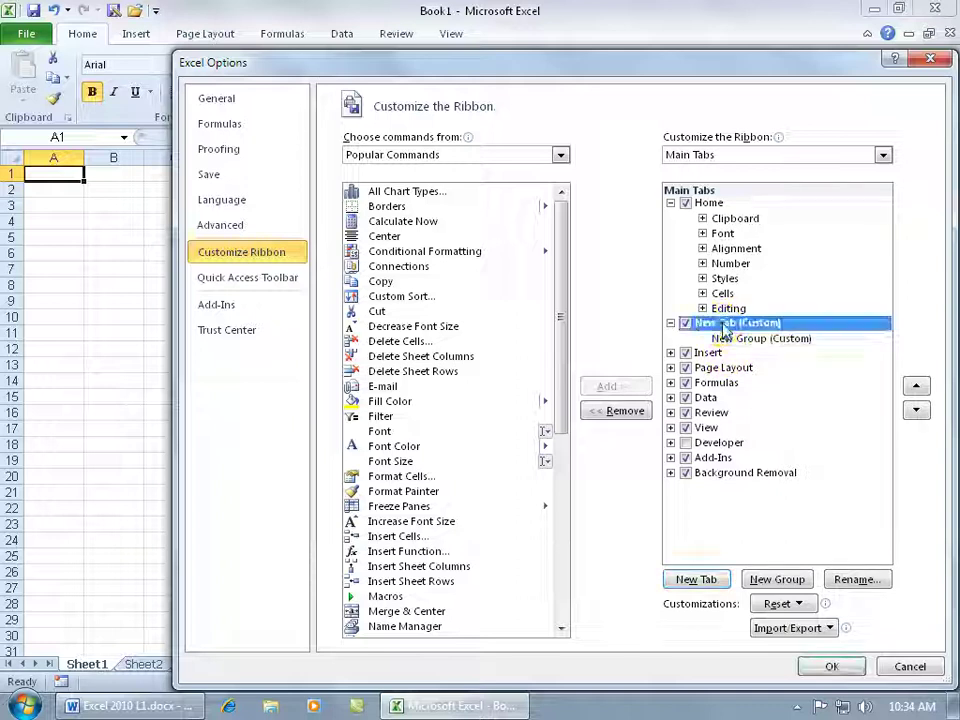
click(917, 411)
click(917, 411)
click(917, 411)
click(917, 411)
click(917, 411)
click(917, 411)
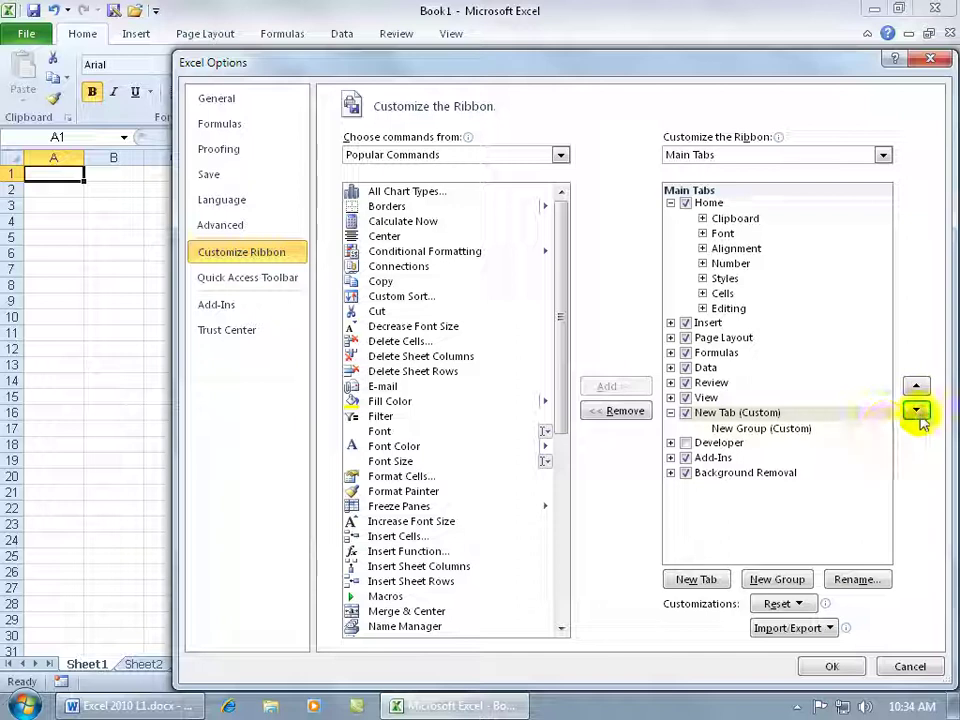
click(917, 411)
click(917, 411)
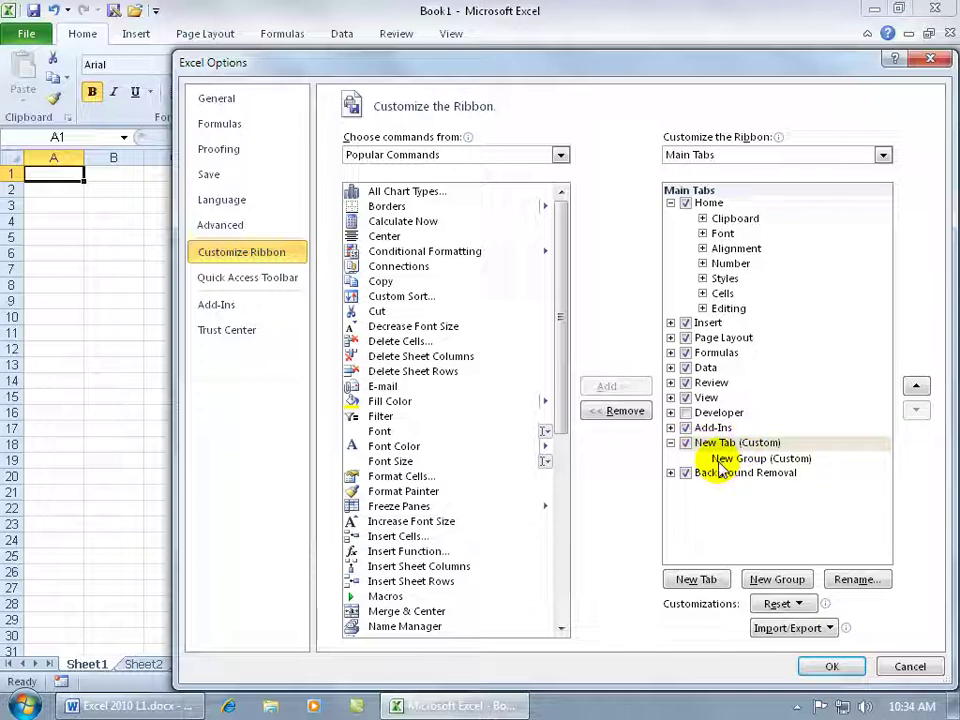
click(727, 447)
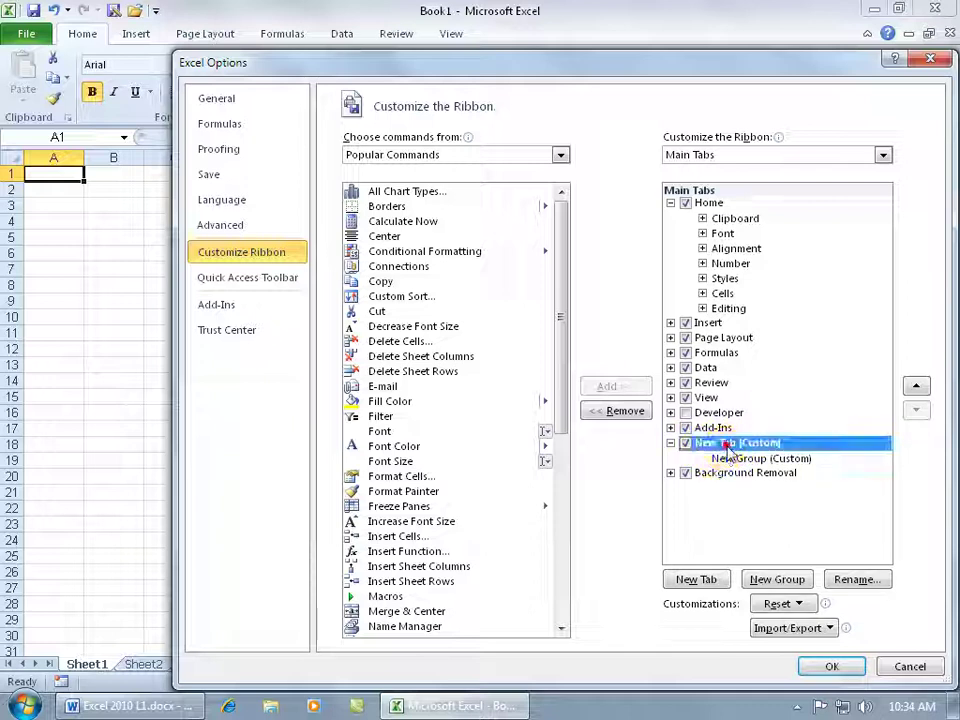
Rename the custom tab to 'My Spiffy Font'
click(851, 579)
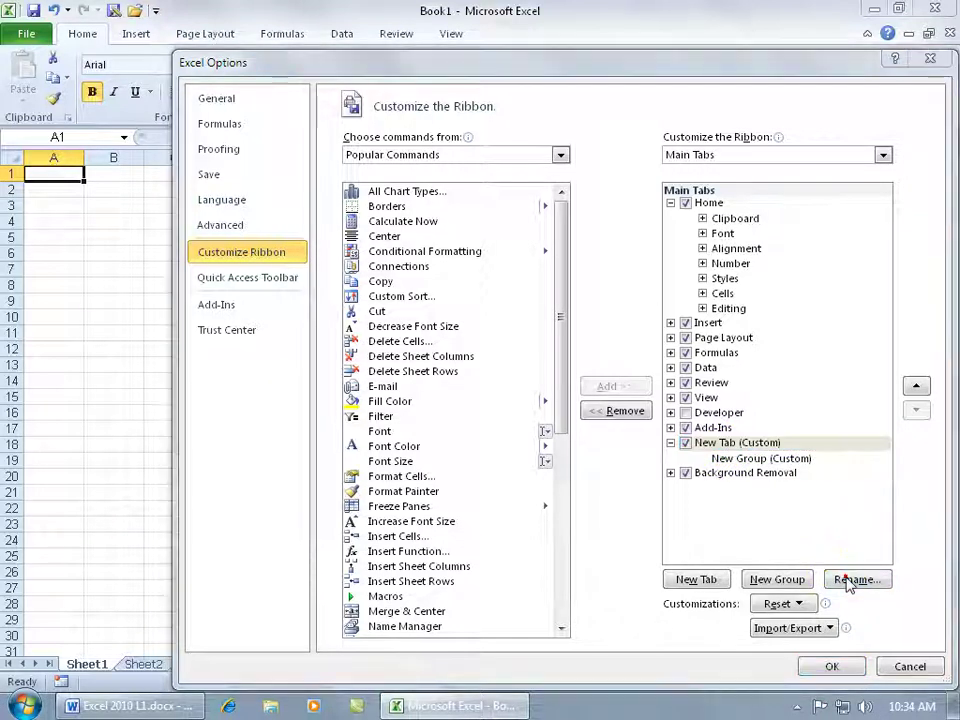
text(My )
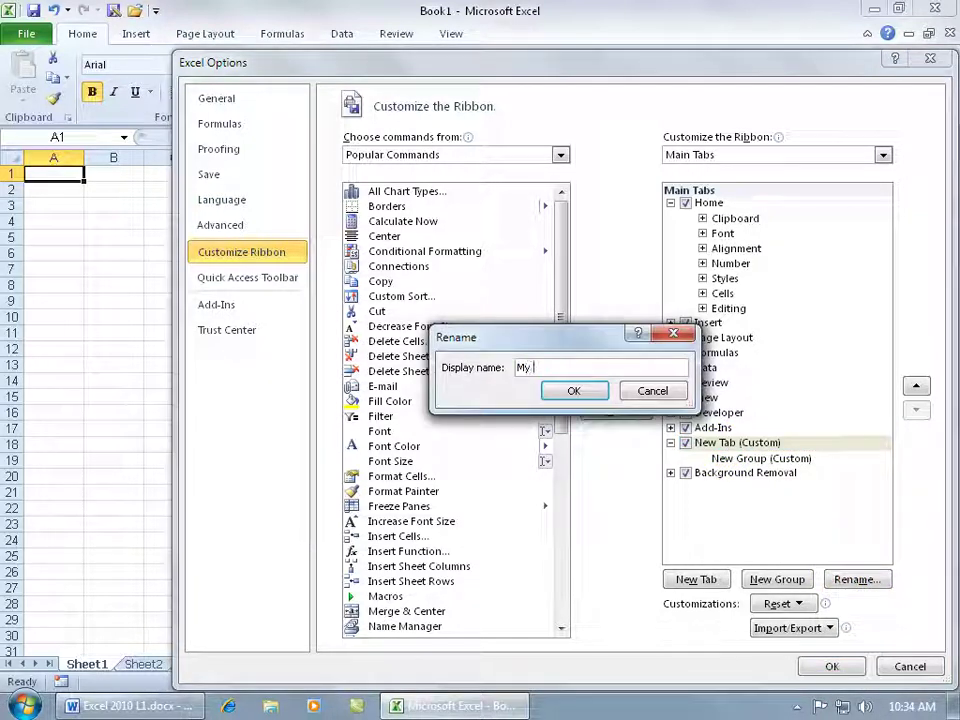
text(Spiffy Font)
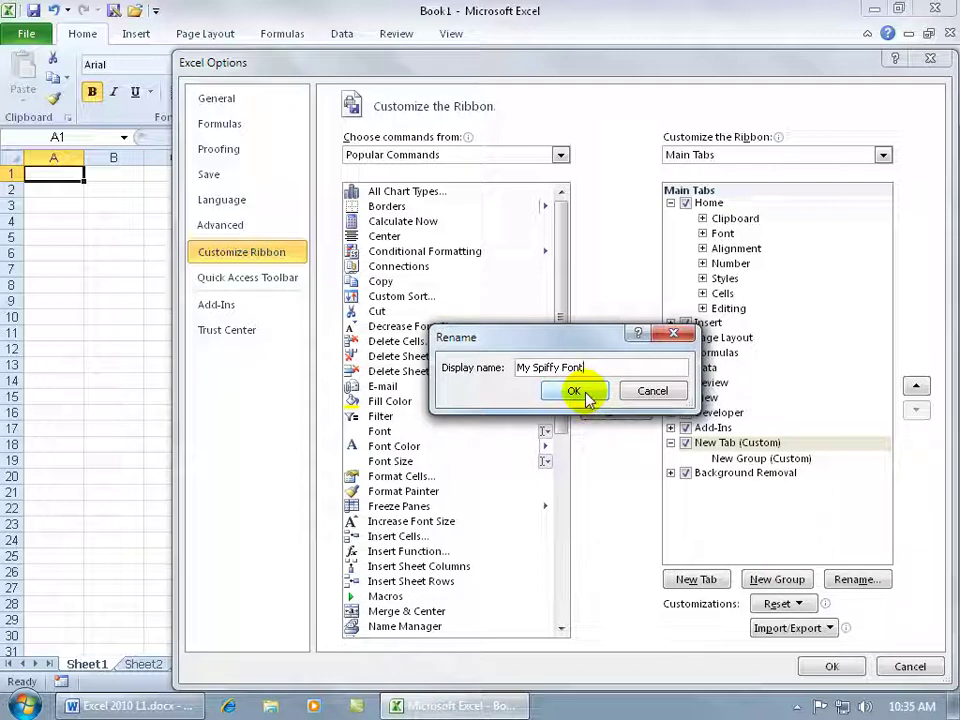
click(586, 395)
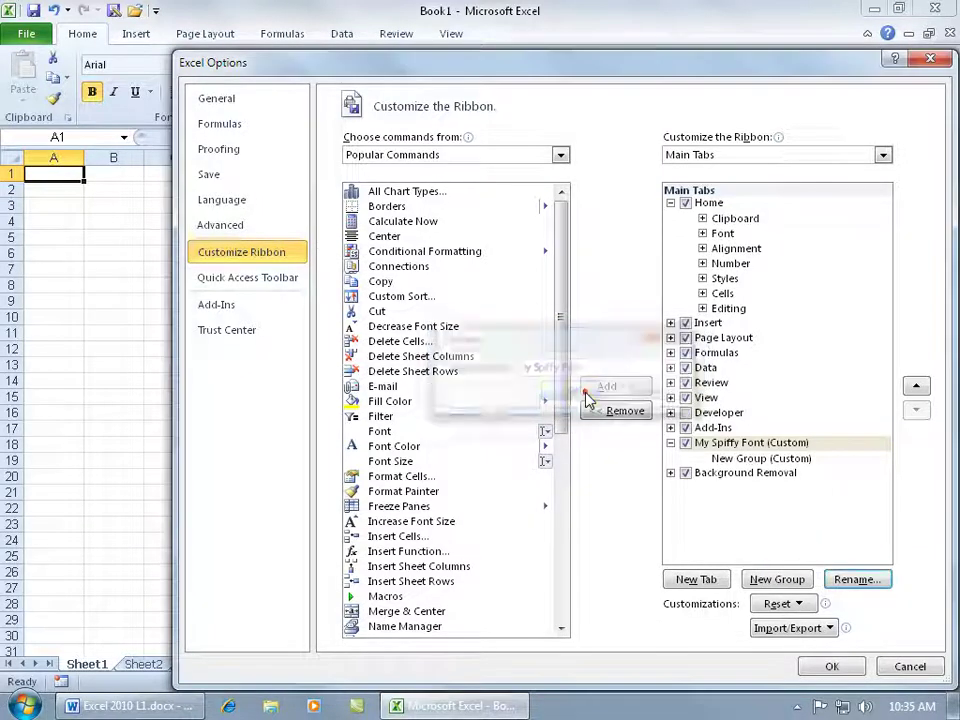
Rename the custom group to 'Font Group' and choose a symbol for it
click(760, 459)
click(855, 579)
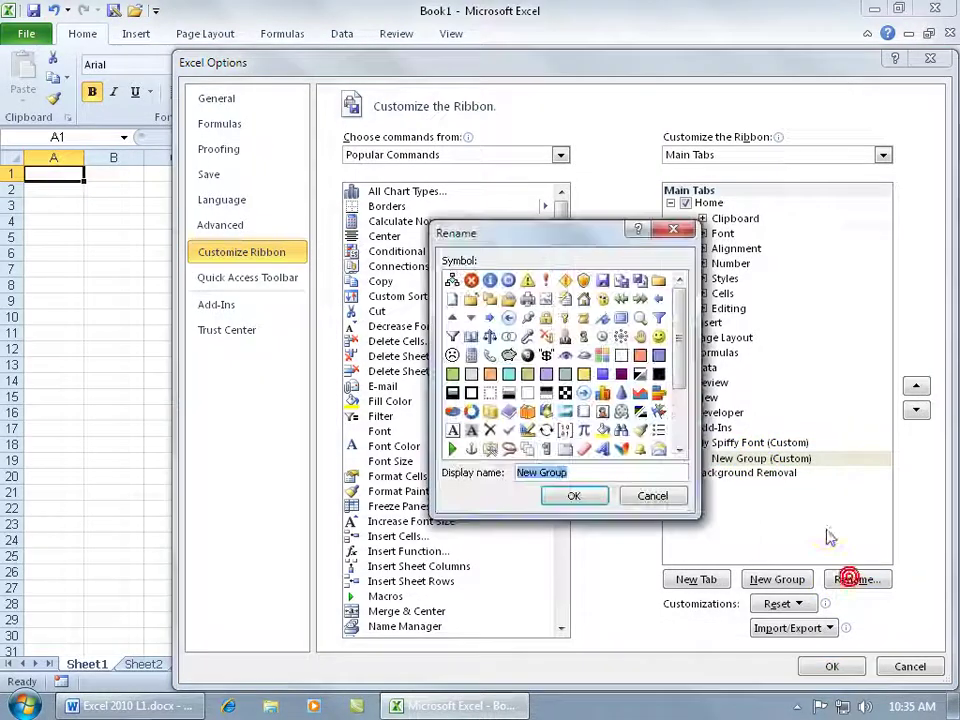
text(F)
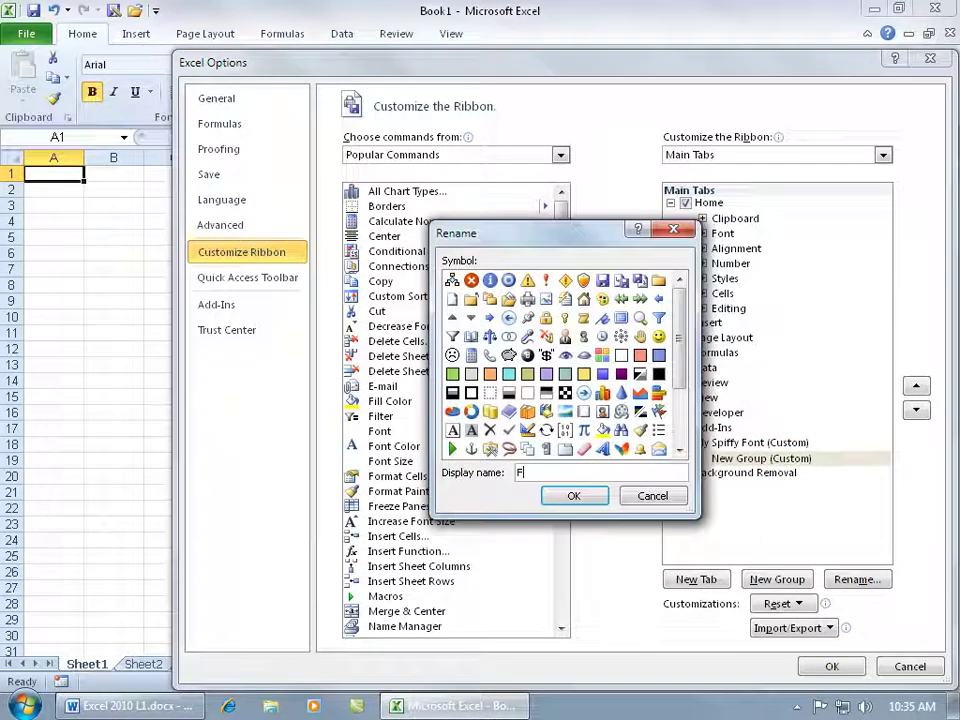
text(ont Group)
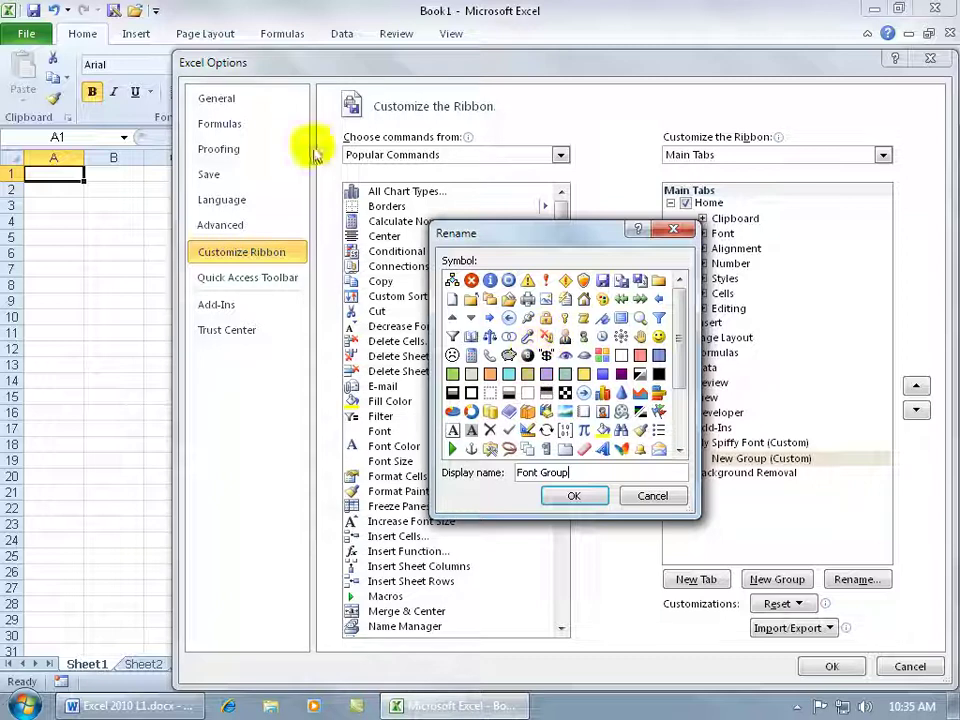
click(546, 282)
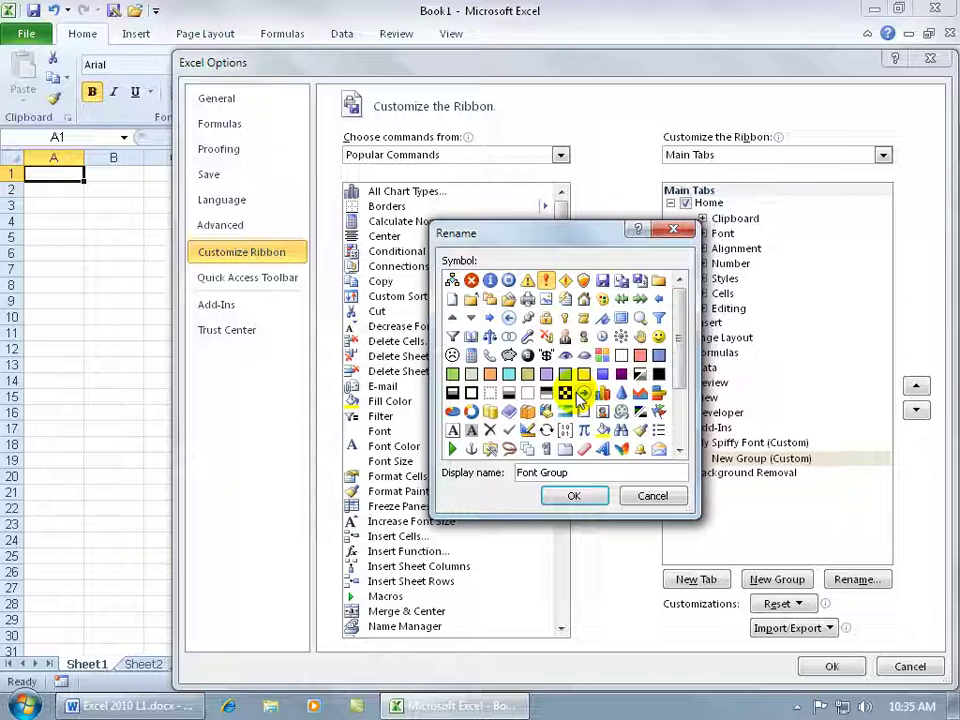
Confirm the Font Group name and add a second custom group named 'Formulas'
click(574, 496)
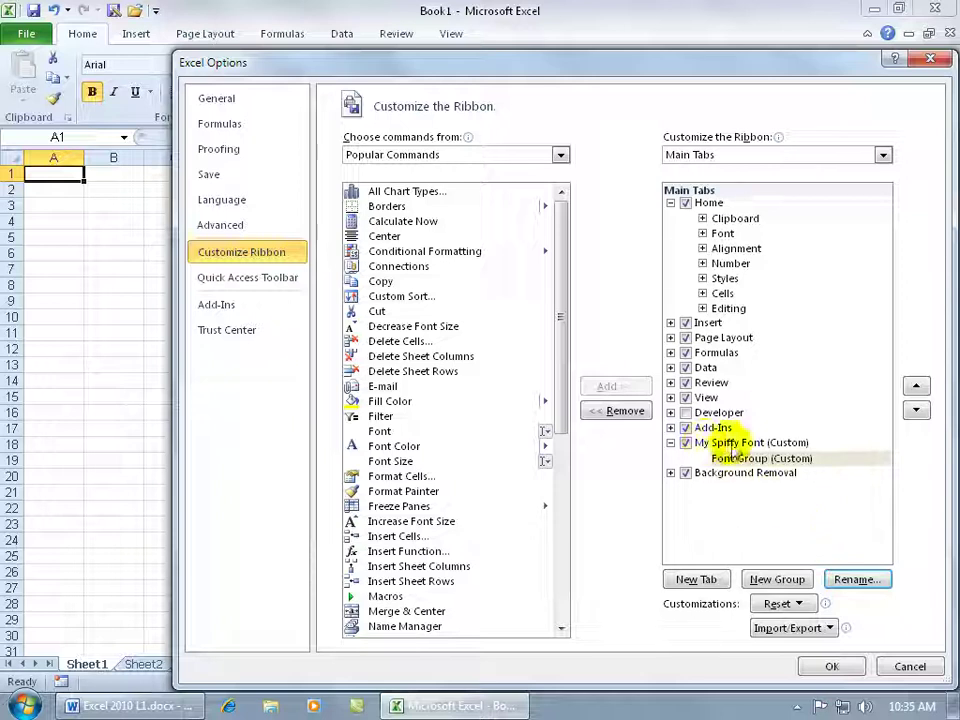
click(775, 588)
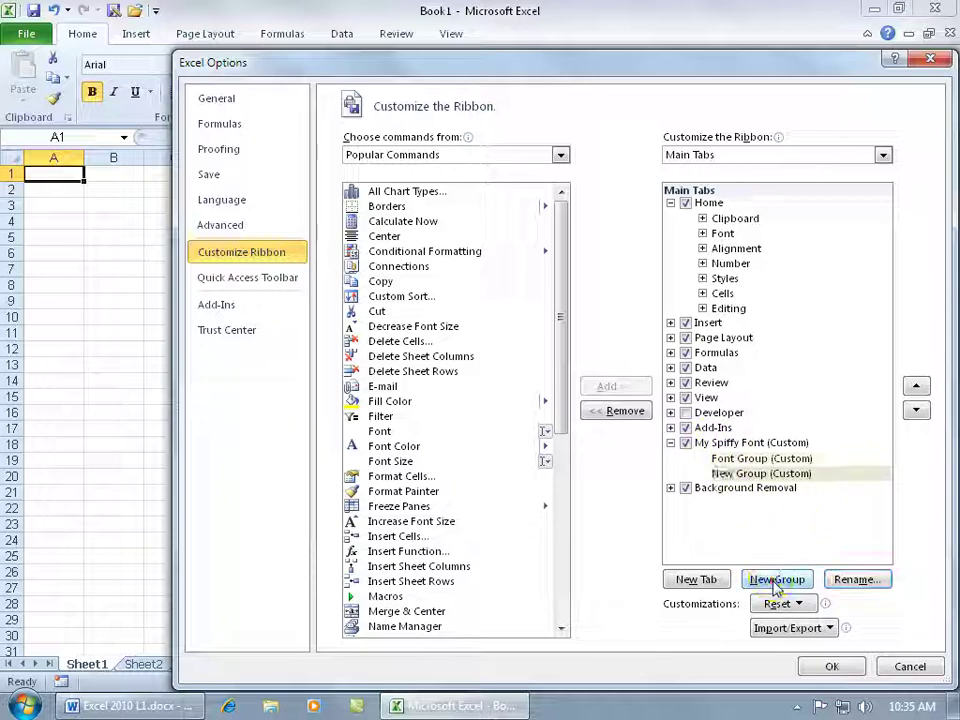
click(855, 579)
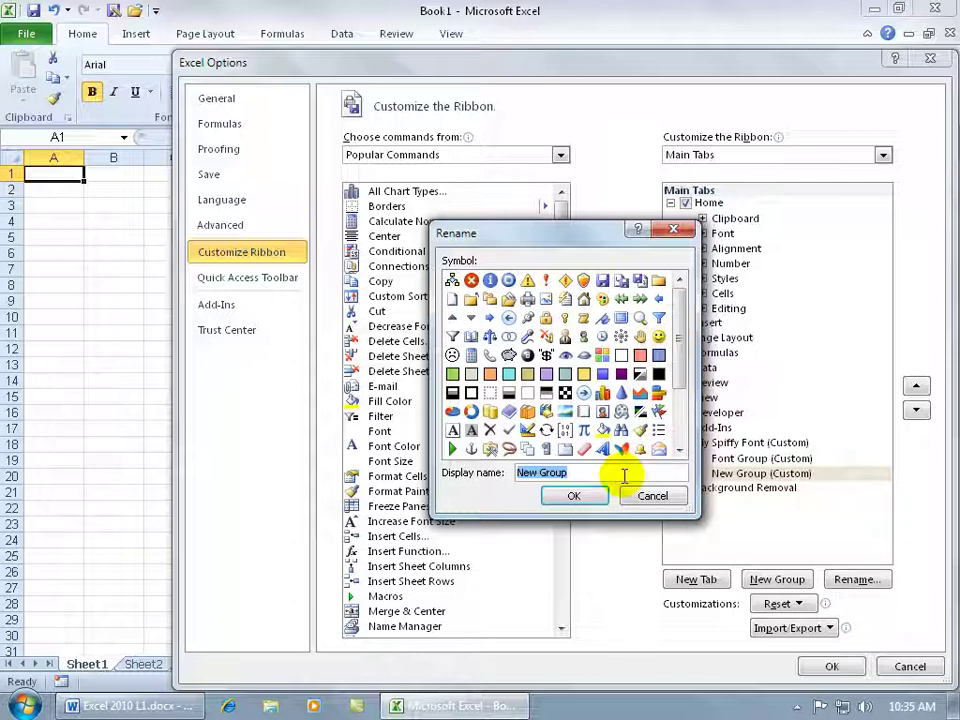
text(Formulas)
click(574, 496)
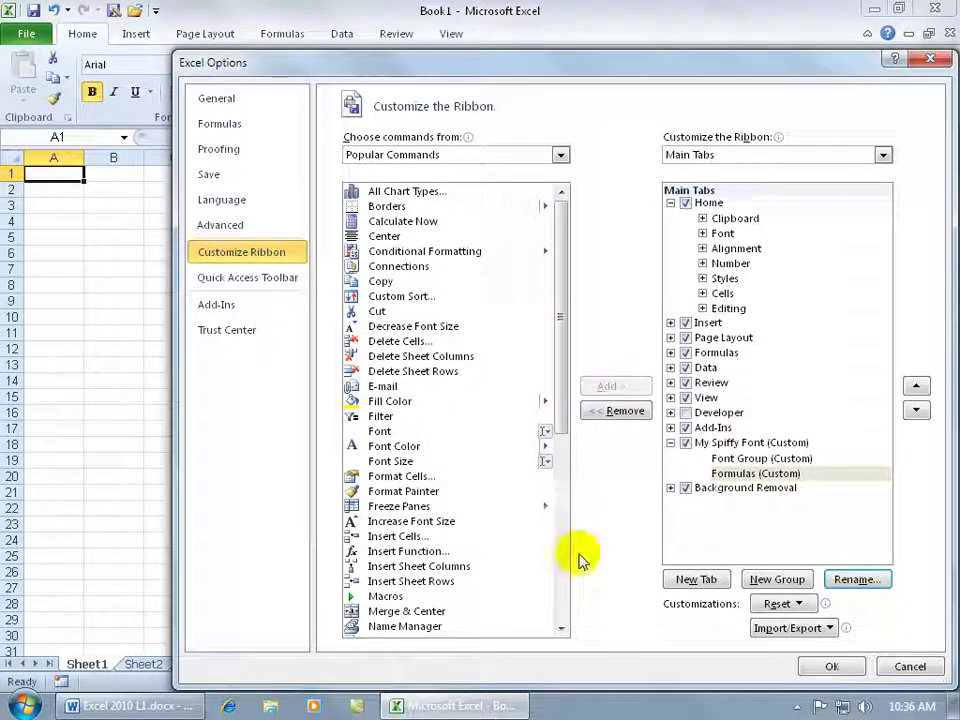
Rename the custom tab from 'My Spiffy Font' to 'My Spiffy Commands'
click(750, 442)
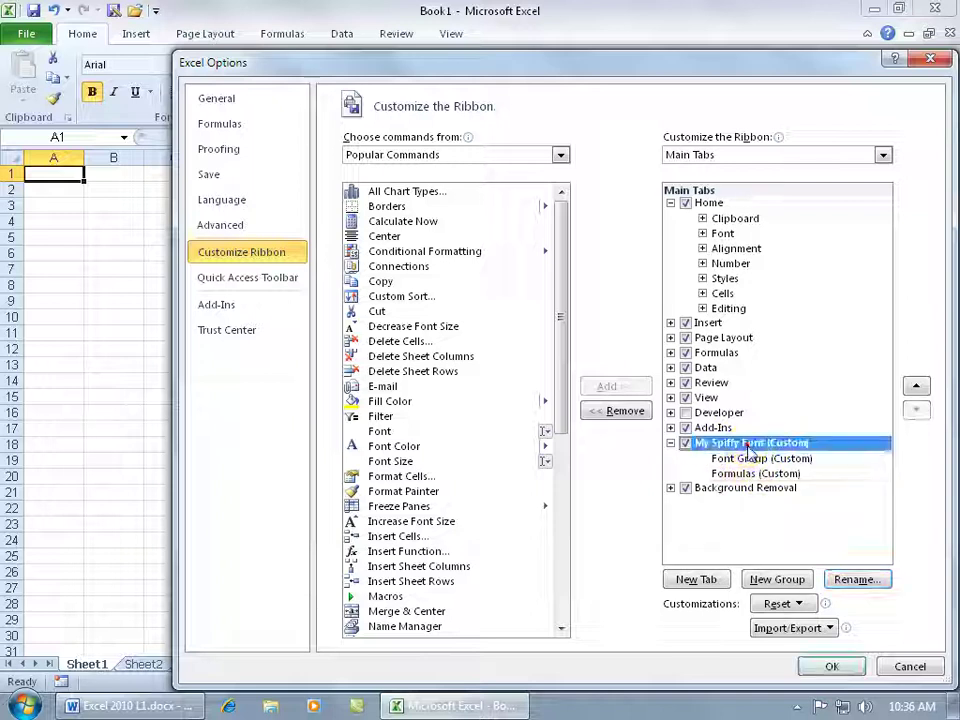
click(851, 581)
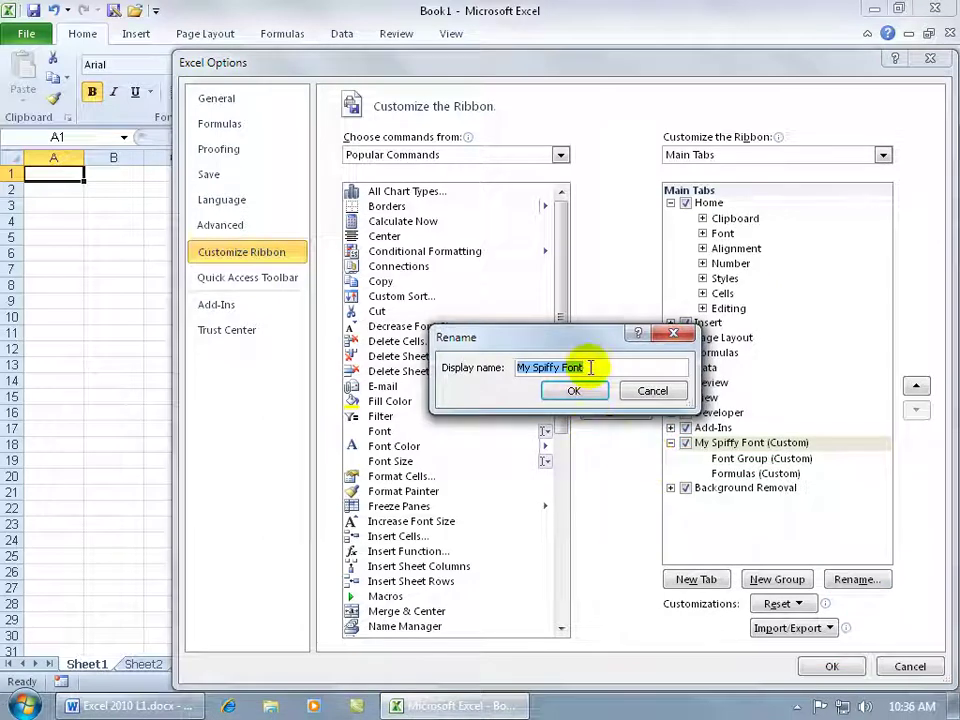
drag(583, 368, 562, 368)
key(BackSpace)
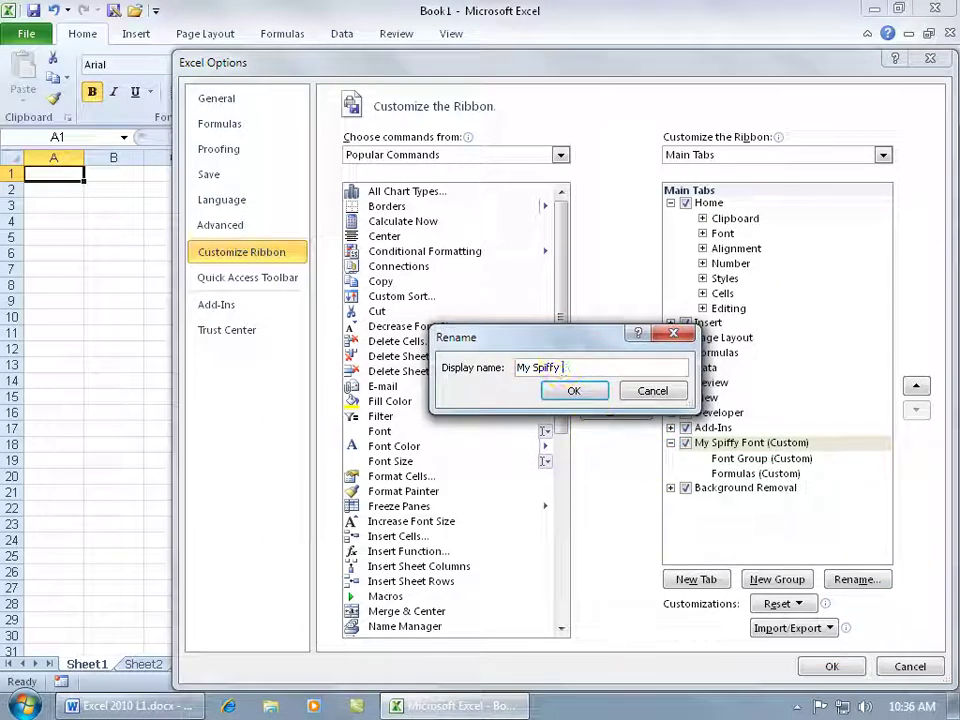
text(Commands)
click(574, 390)
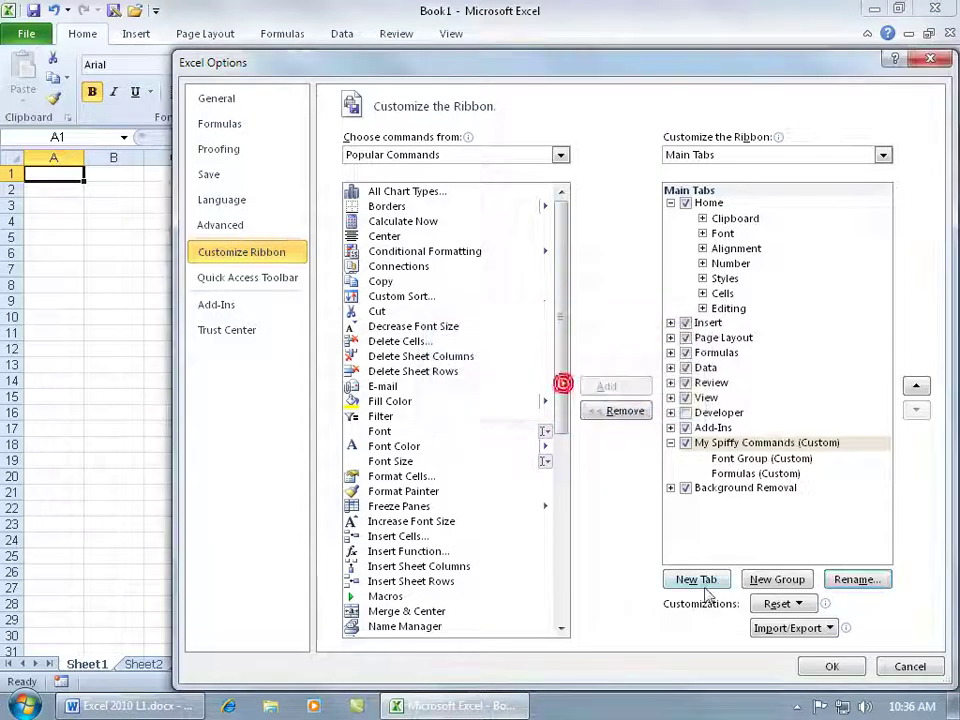
Add the Format Painter, Font Color and Font commands to Font Group
click(738, 461)
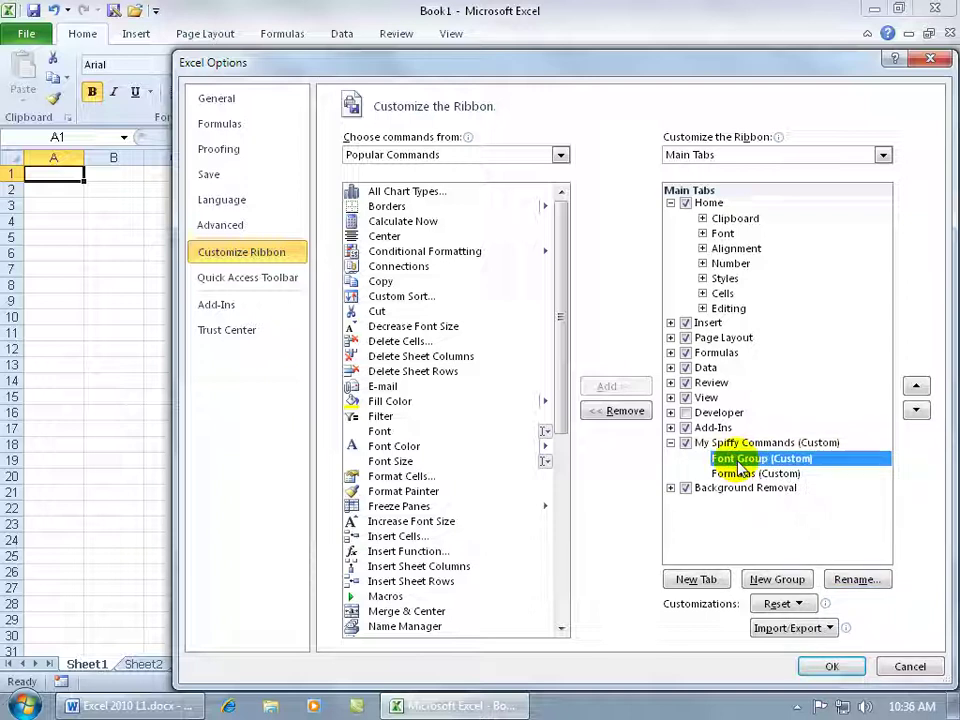
click(405, 491)
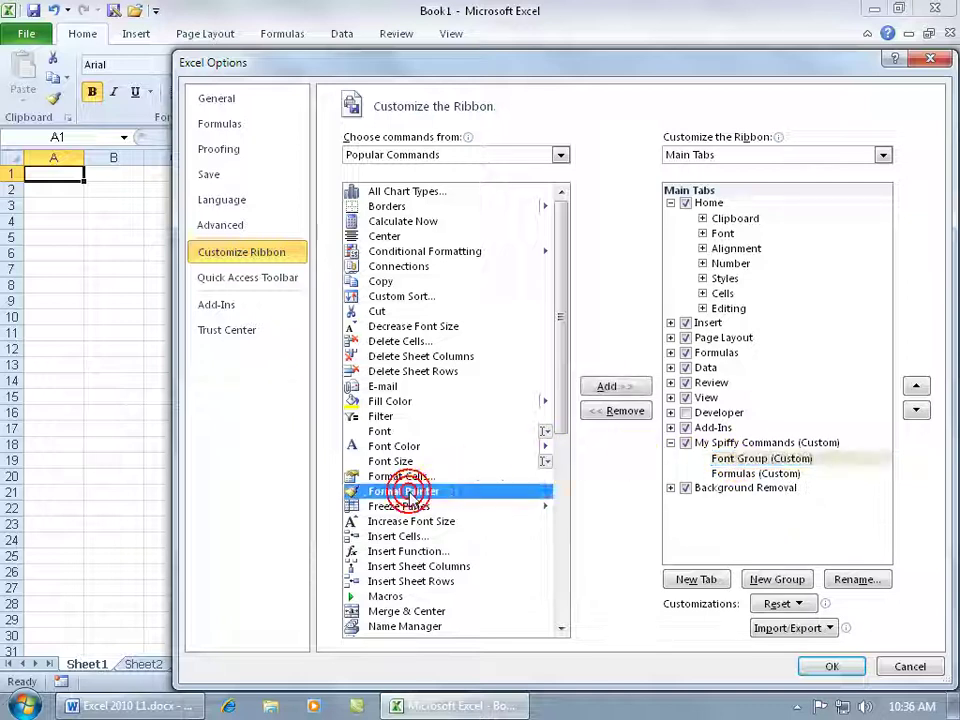
click(613, 386)
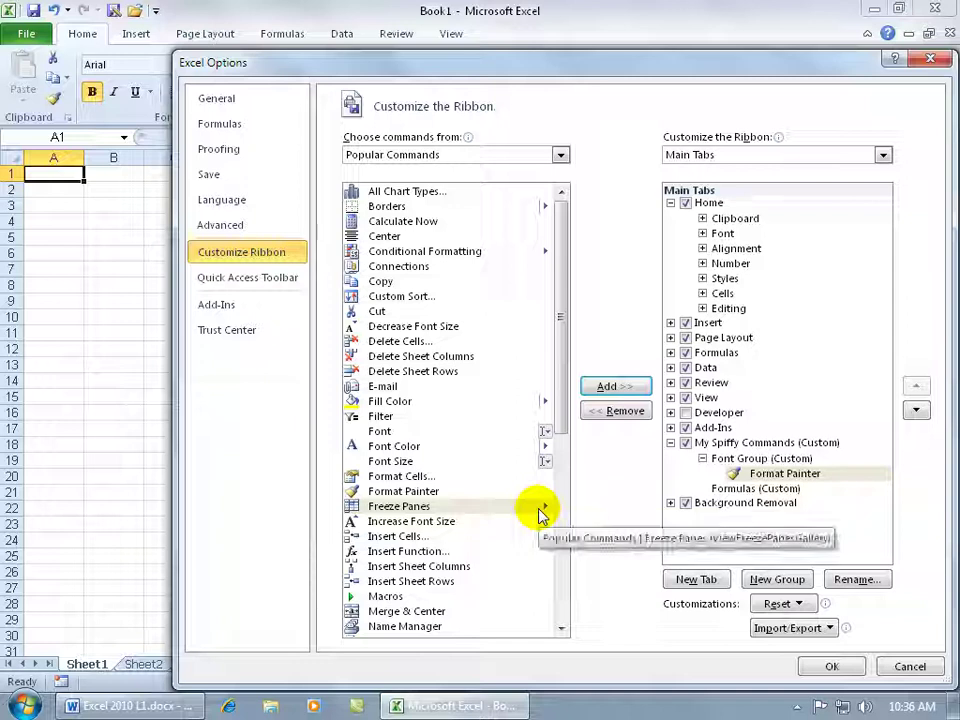
click(395, 446)
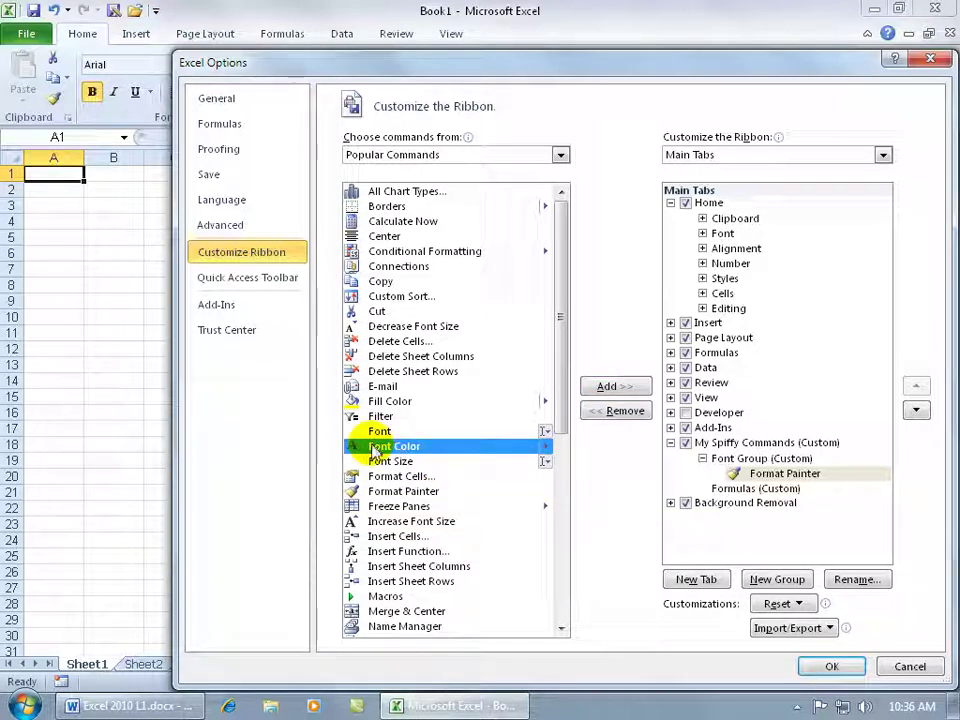
click(613, 386)
click(378, 431)
click(610, 387)
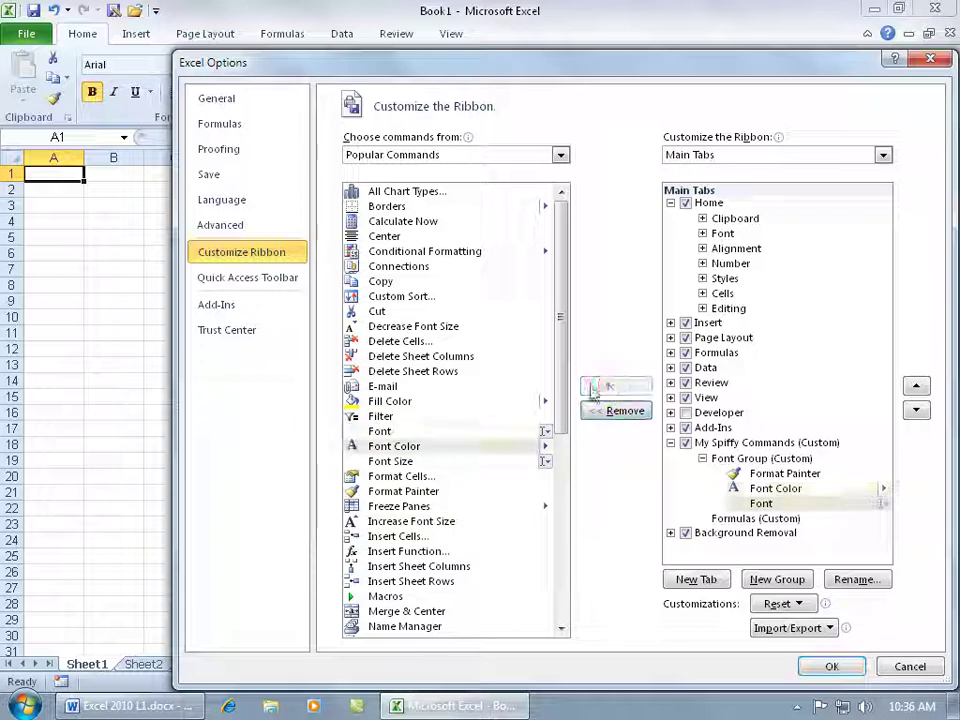
Add the Insert Function command to the Formulas group
click(712, 518)
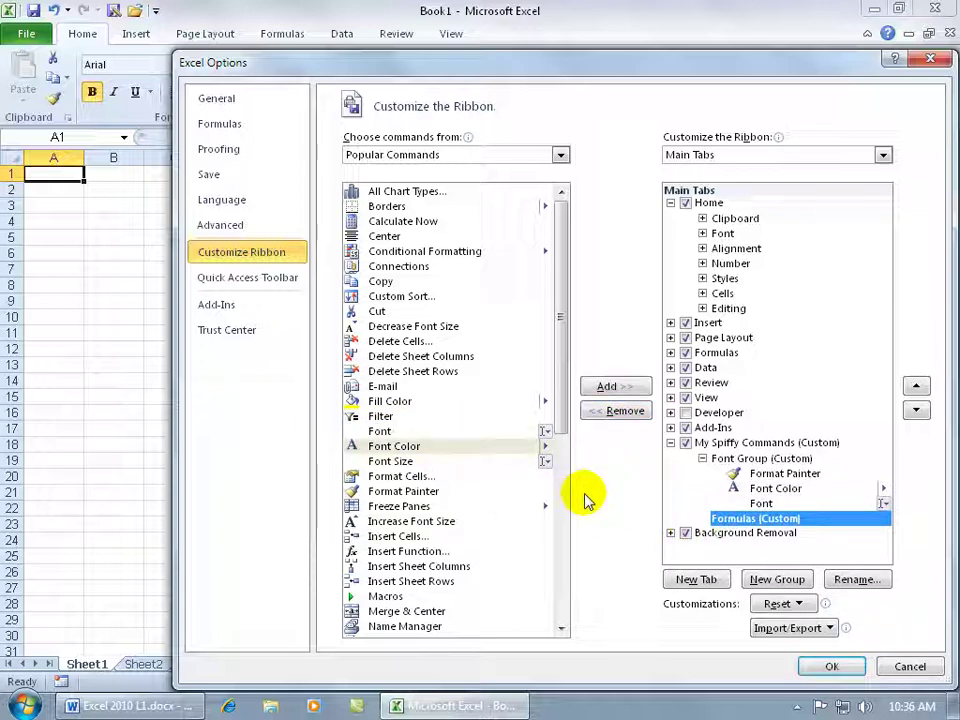
click(379, 551)
click(616, 387)
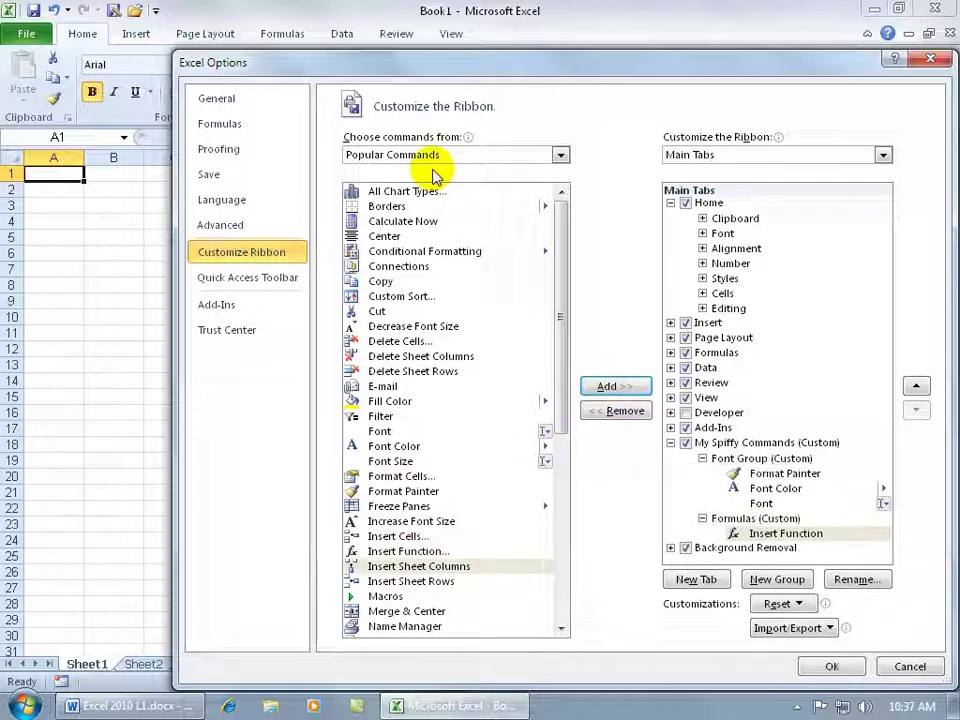
Add Conditional Formatting from All Commands to the custom Formulas group
click(560, 155)
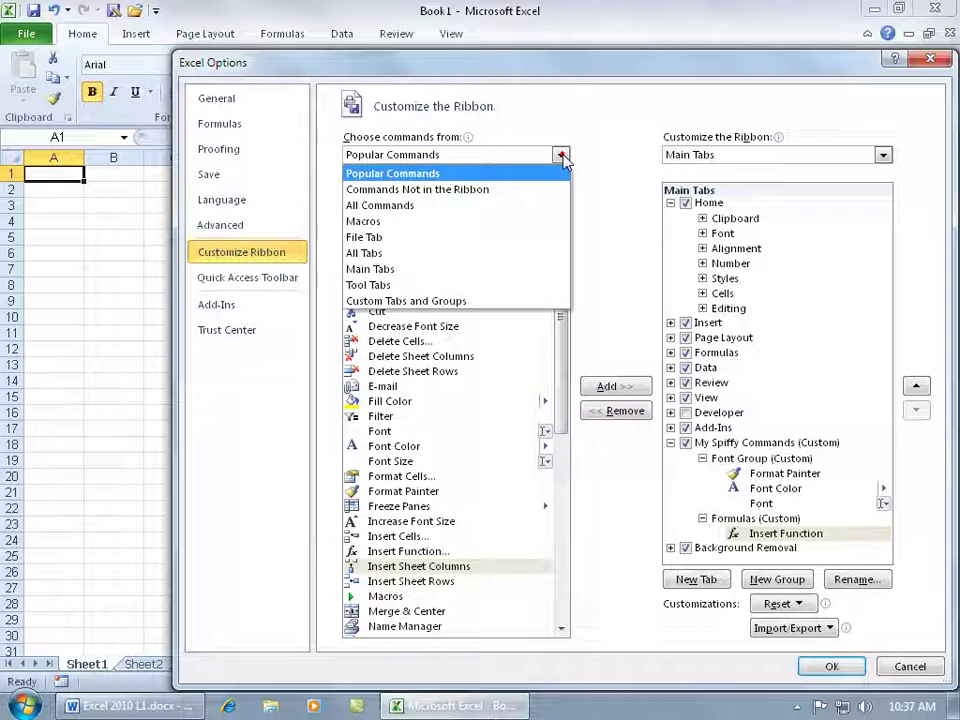
click(494, 208)
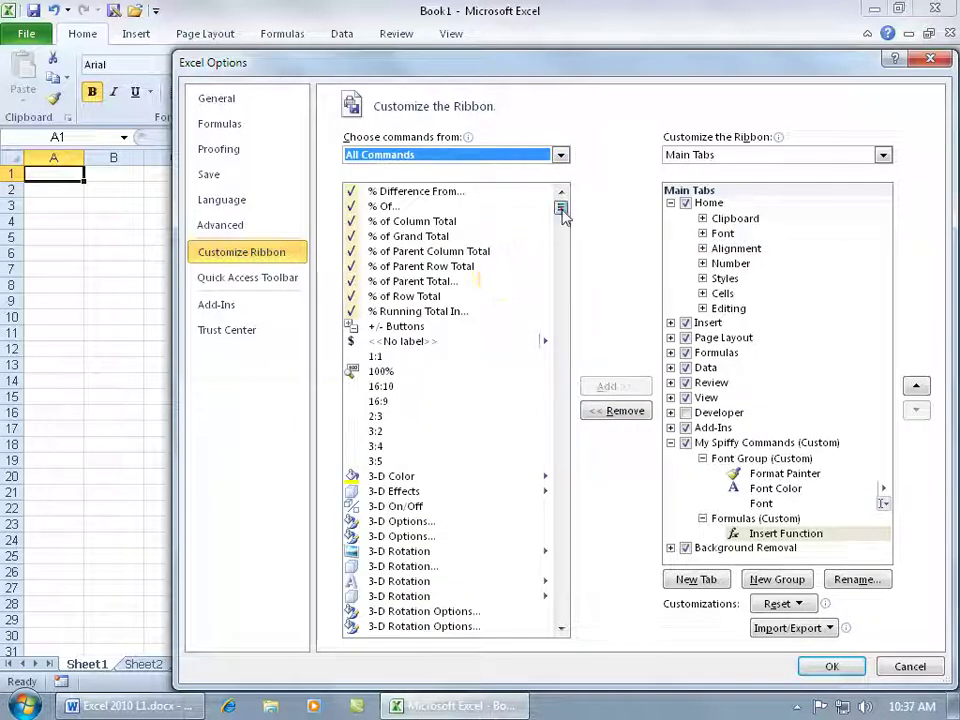
drag(561, 207, 561, 284)
click(437, 426)
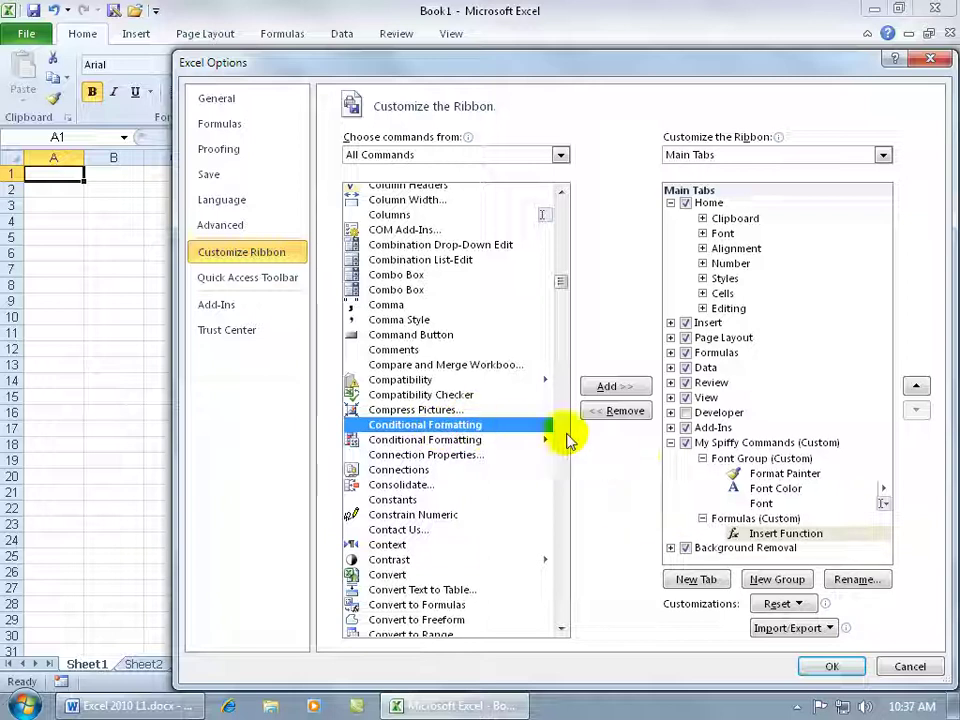
click(606, 386)
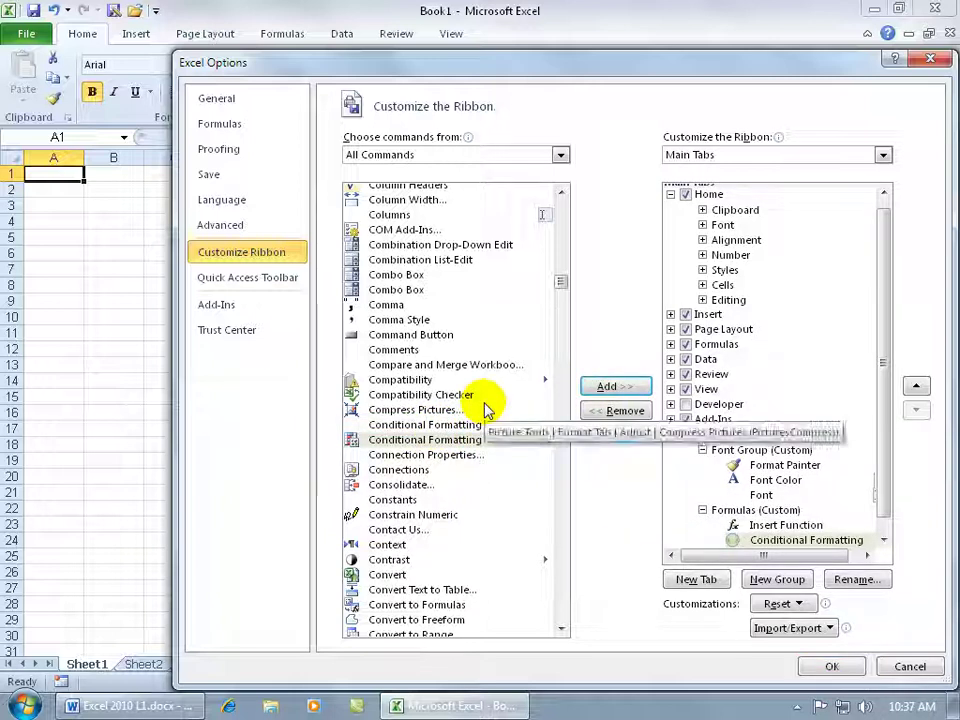
Re-enable the Developer tab and apply the ribbon changes
click(745, 464)
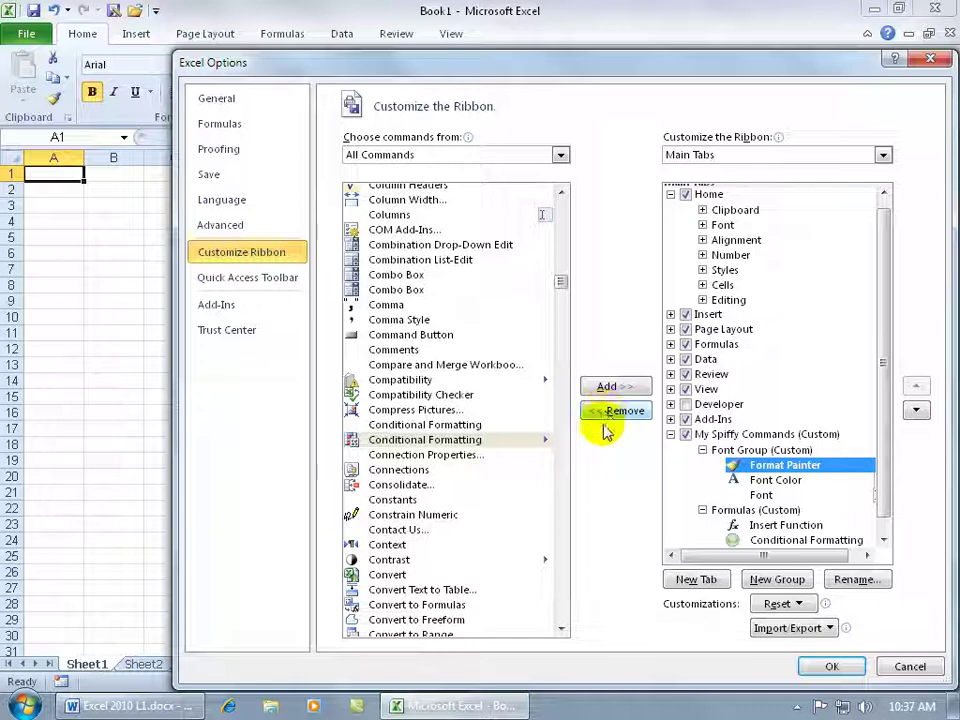
click(685, 404)
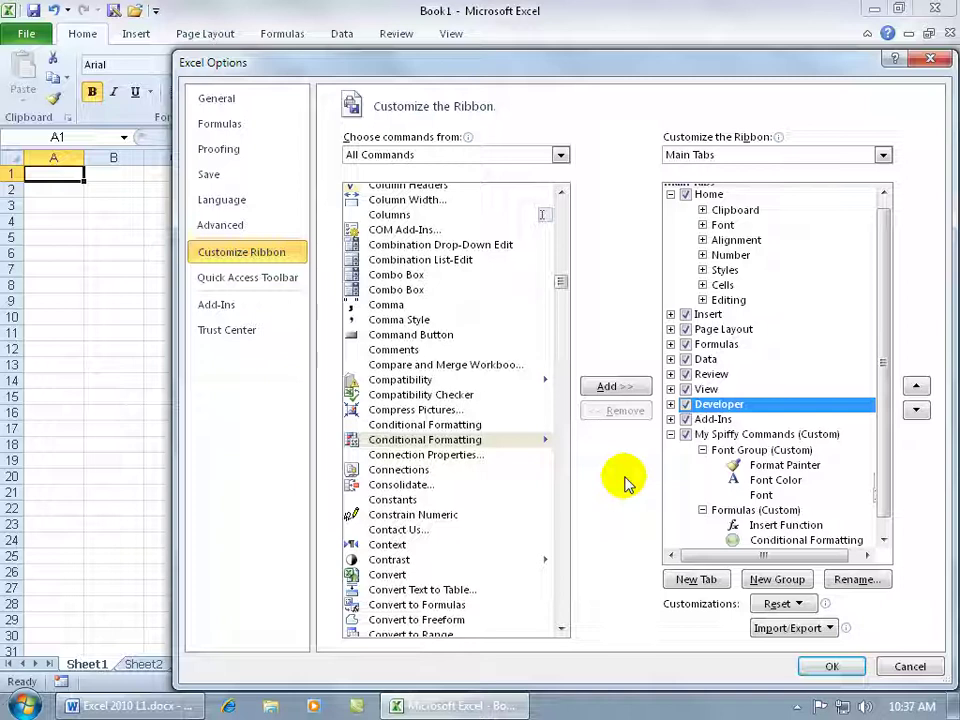
click(815, 665)
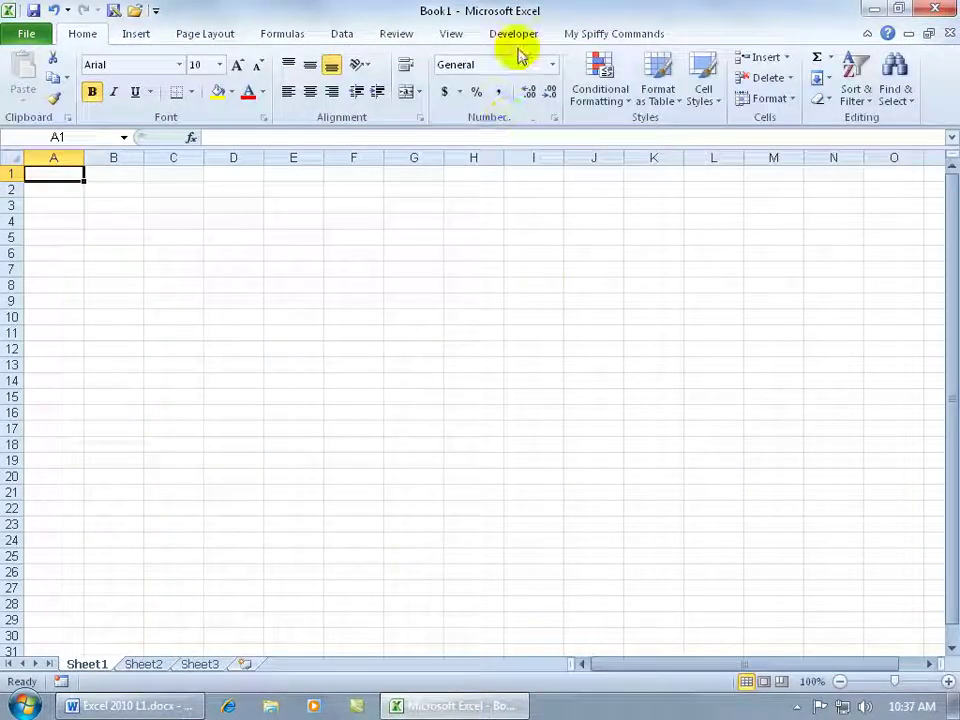
On My Spiffy Commands, add Font Group and a Formulas command to the Quick Access Toolbar
click(597, 38)
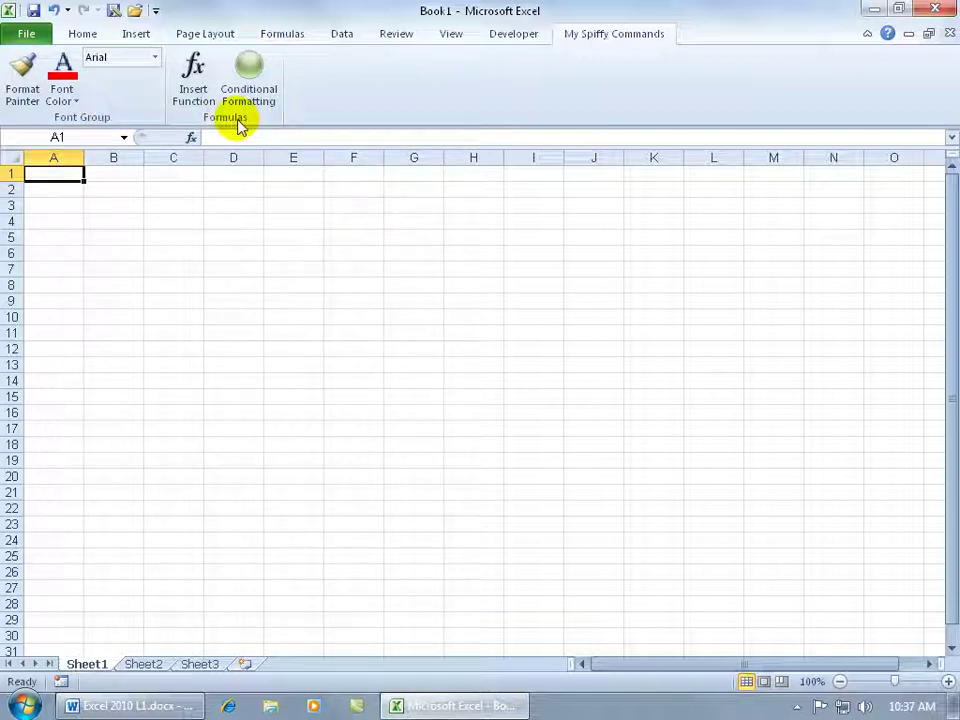
right_click(129, 98)
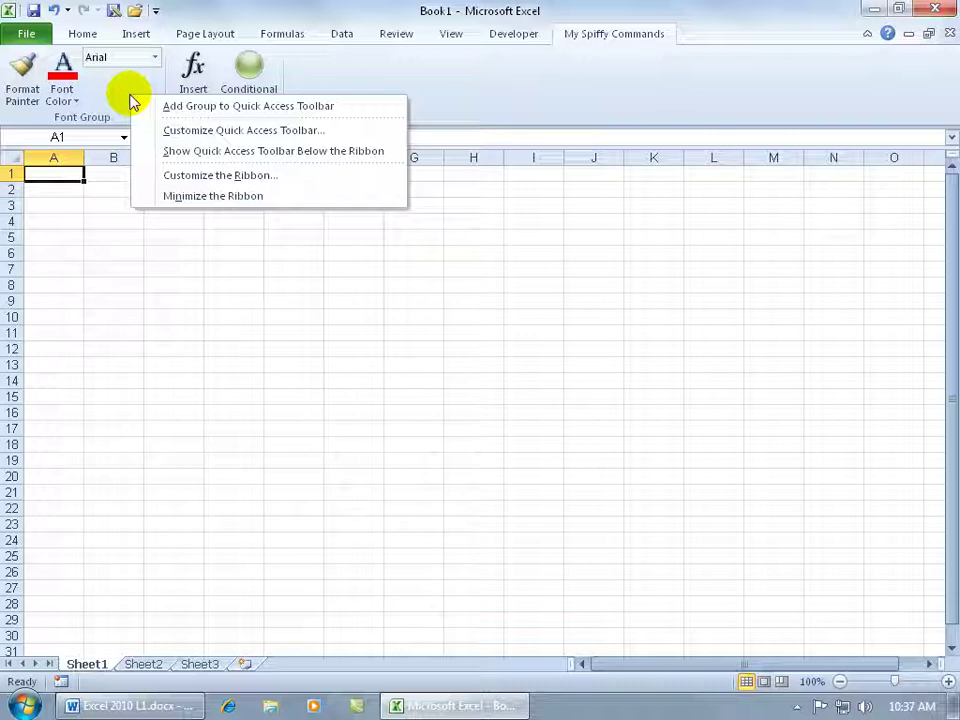
click(186, 106)
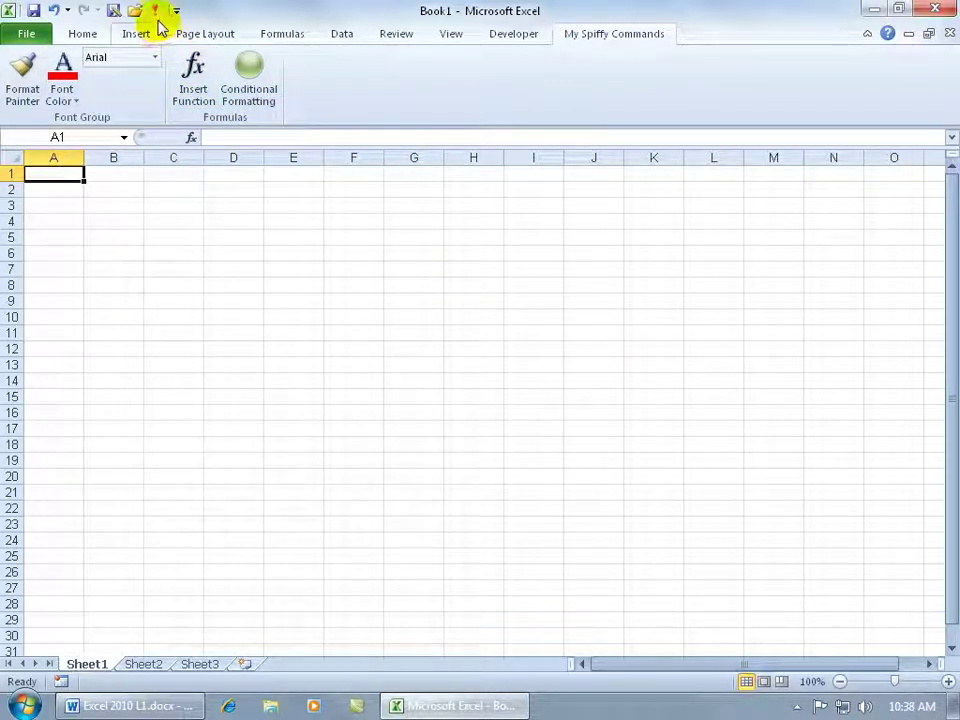
right_click(186, 122)
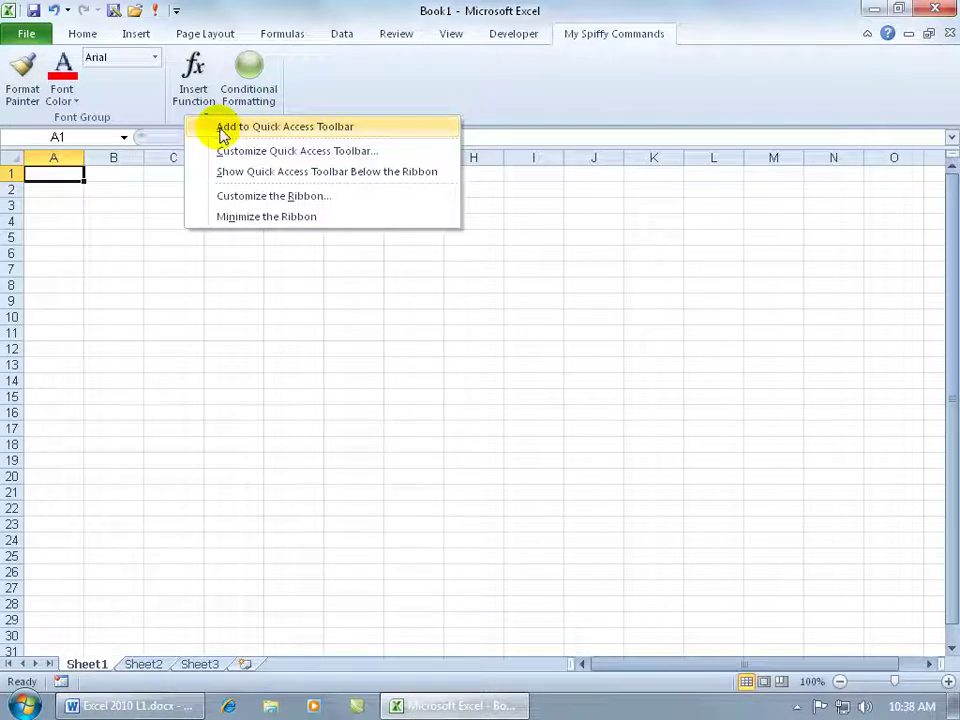
click(220, 127)
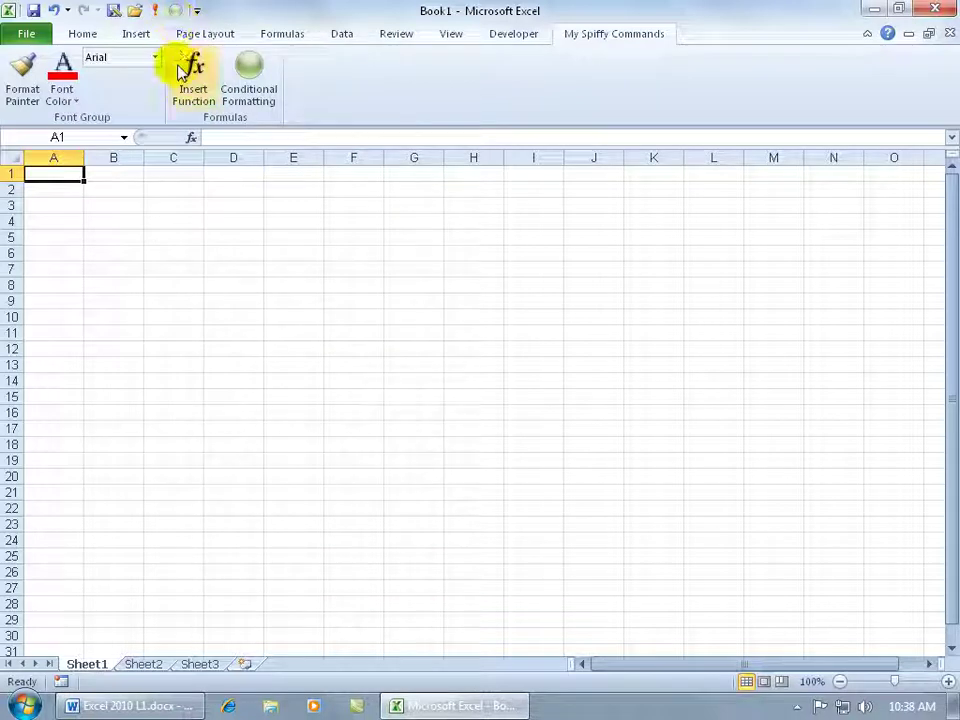
Set the font to Calibri via the toolbar's Font Group, then check Home and My Spiffy Commands
click(156, 11)
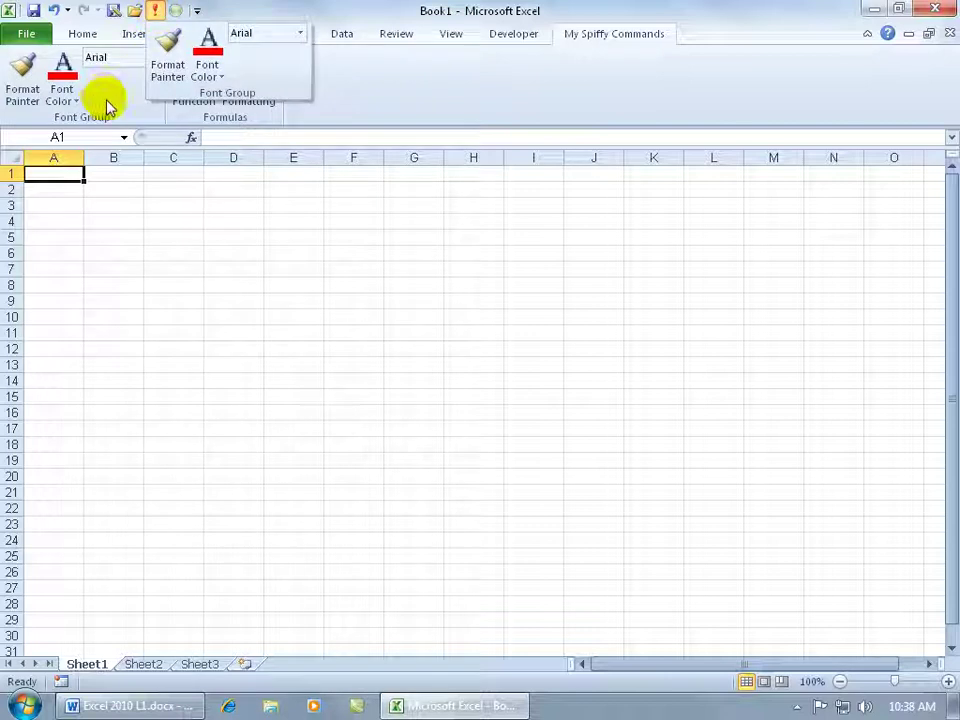
click(300, 33)
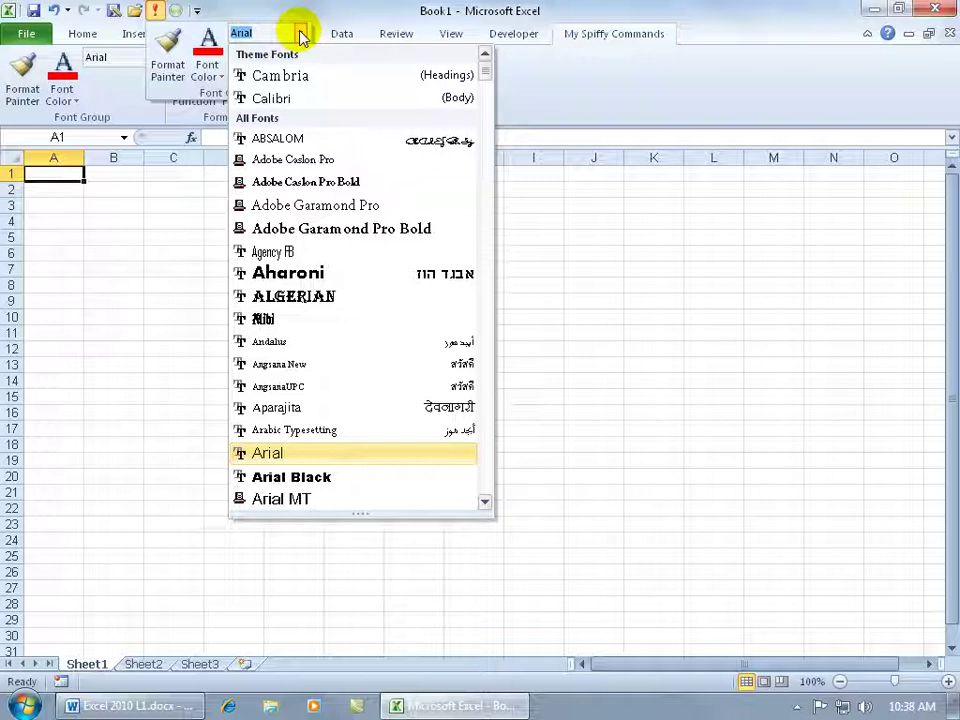
click(311, 98)
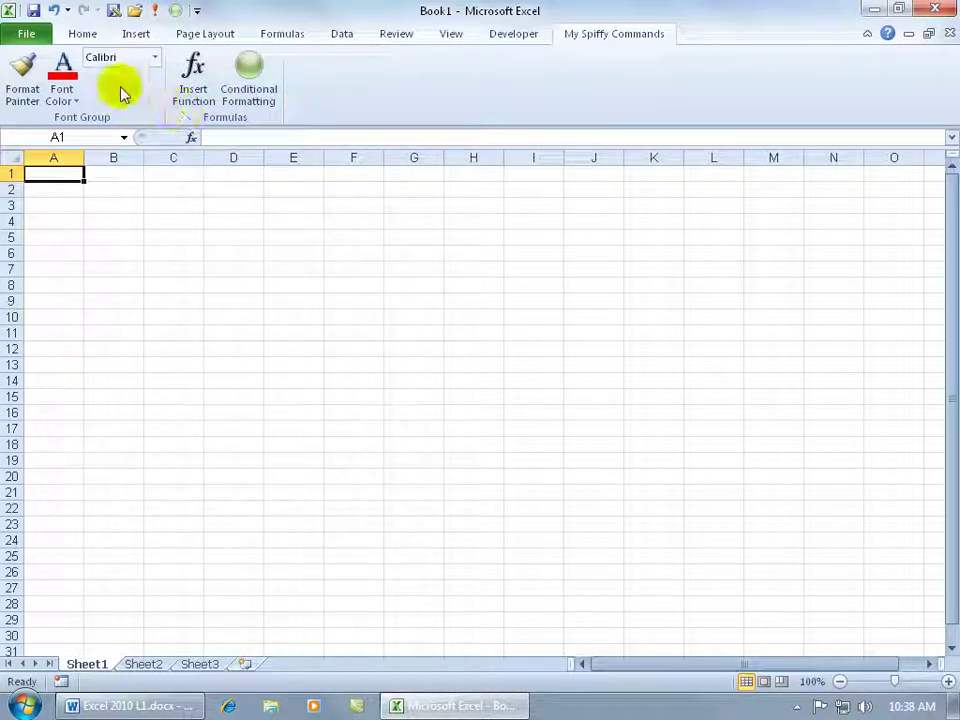
click(85, 36)
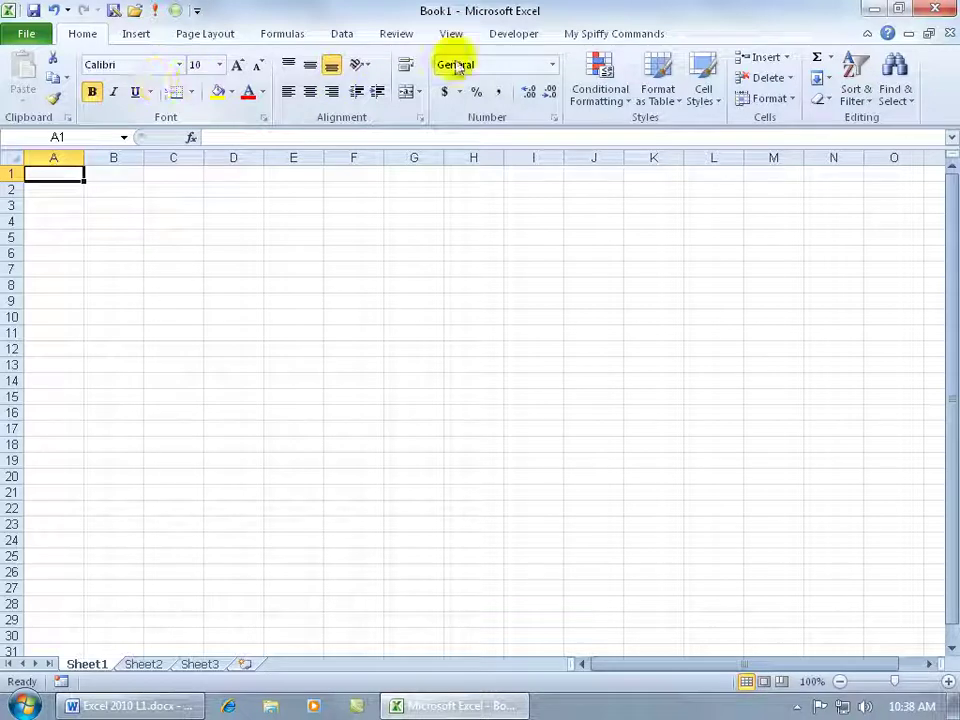
click(592, 36)
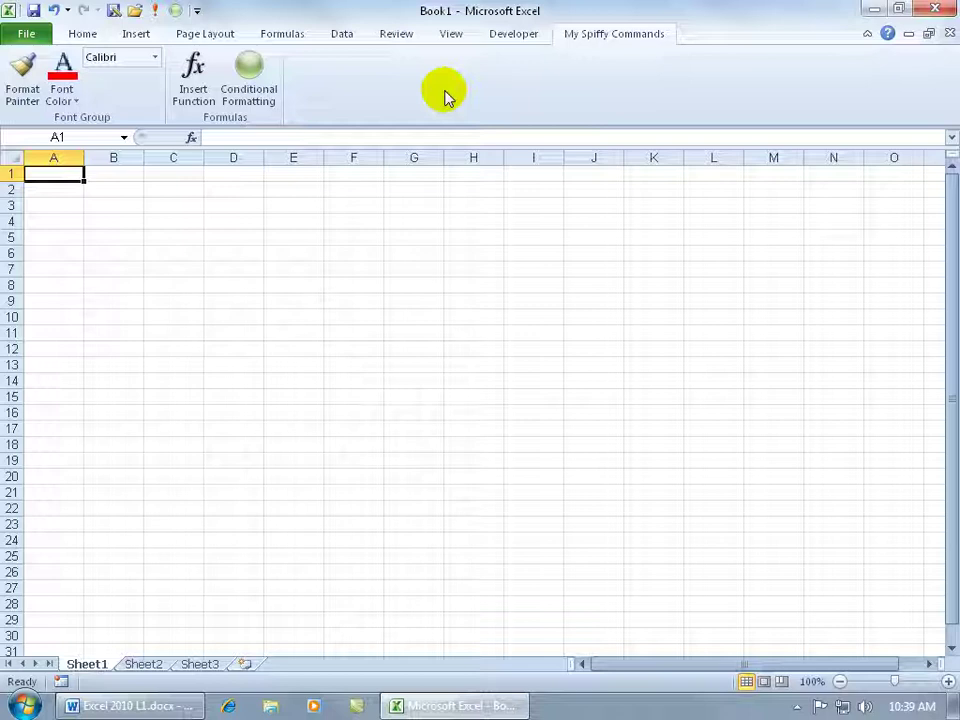
Uncheck My Spiffy Commands (Custom) in Customize the Ribbon so the tab disappears from the ribbon
right_click(369, 77)
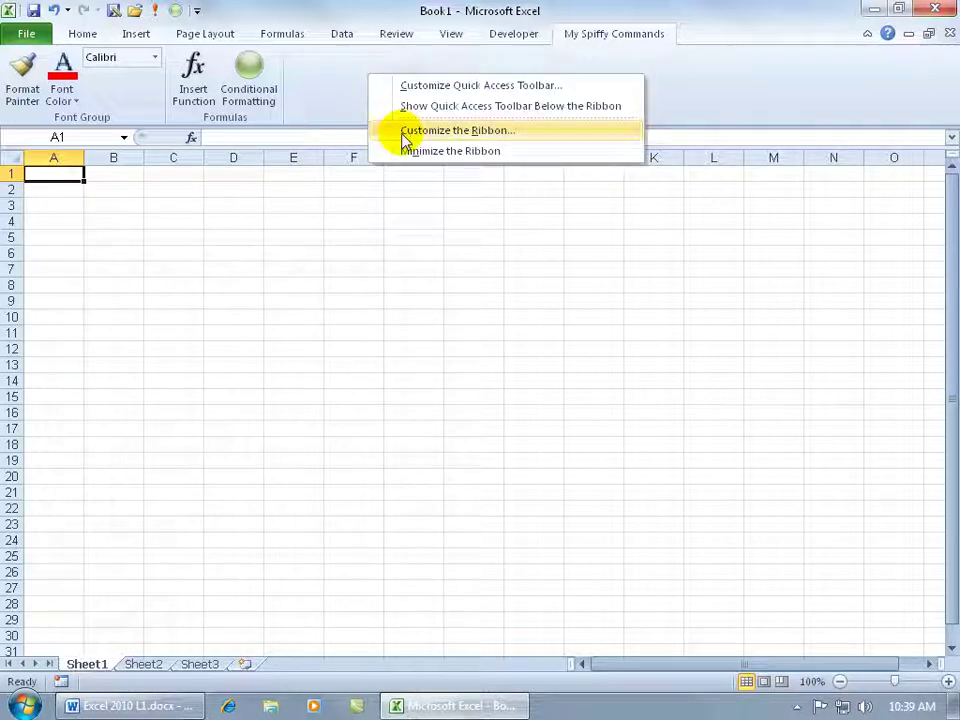
click(404, 138)
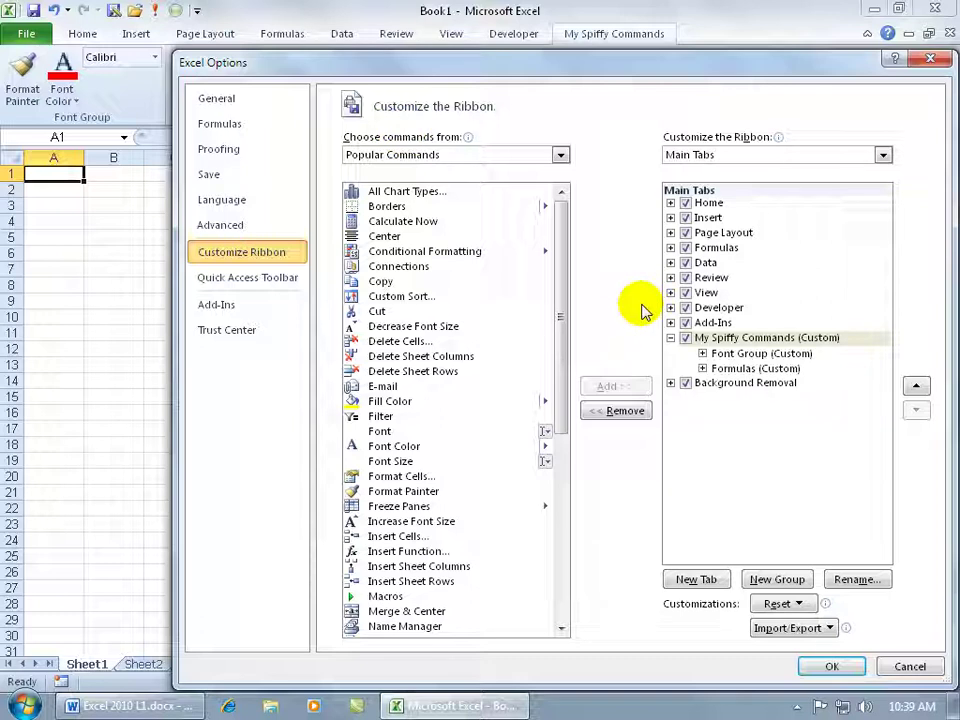
click(693, 339)
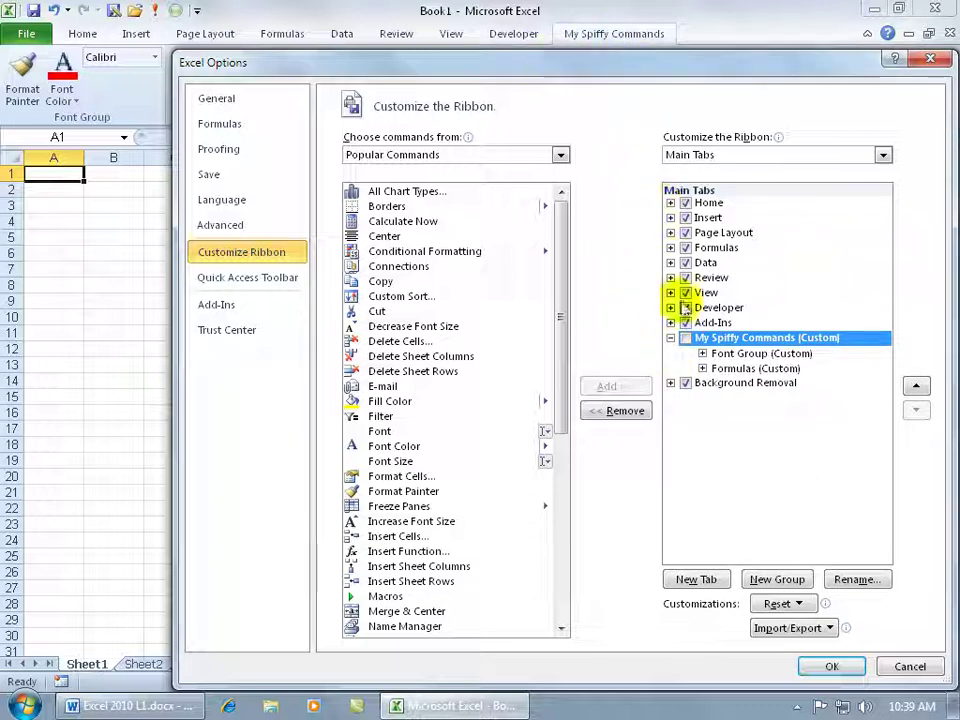
click(827, 672)
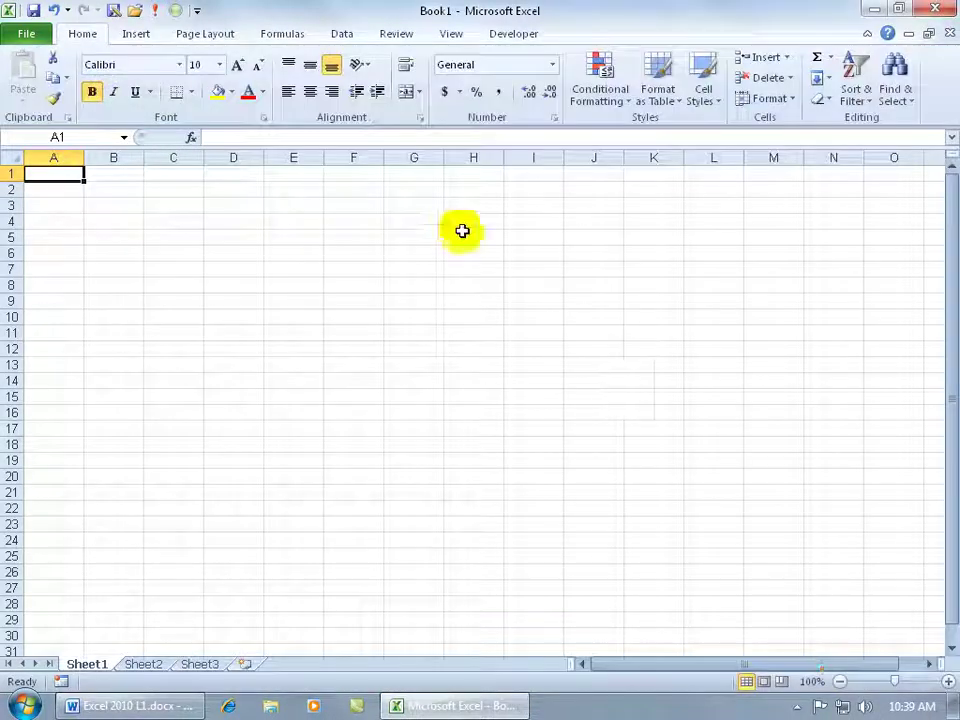
right_click(570, 60)
Reopen ribbon customization and expand the My Spiffy Commands tab, its Font Group and Home's Cells group
click(614, 140)
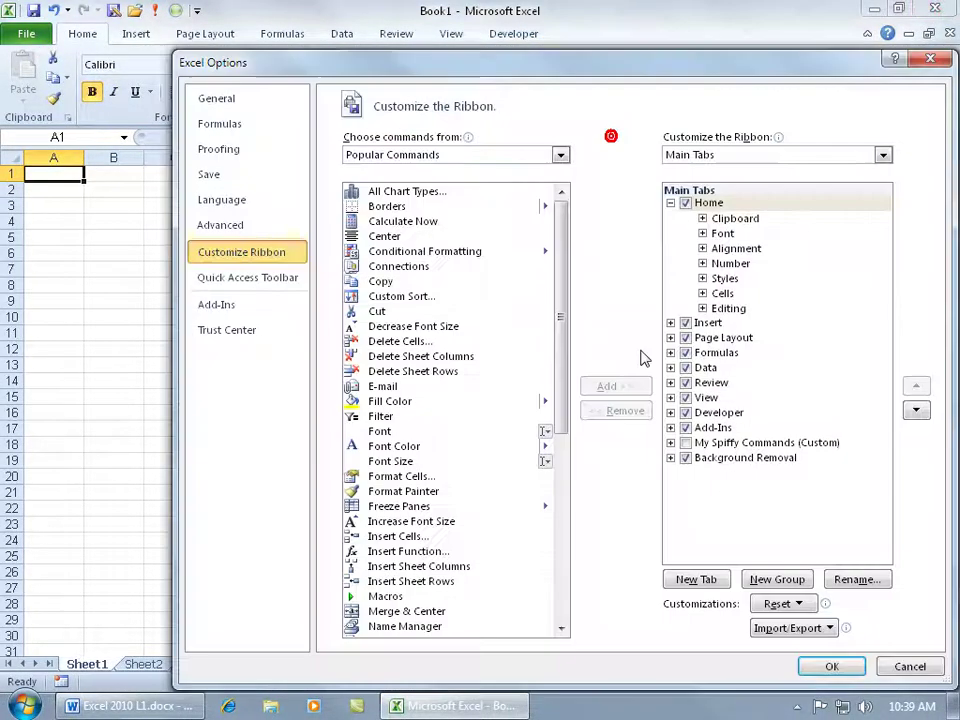
click(700, 442)
key(space)
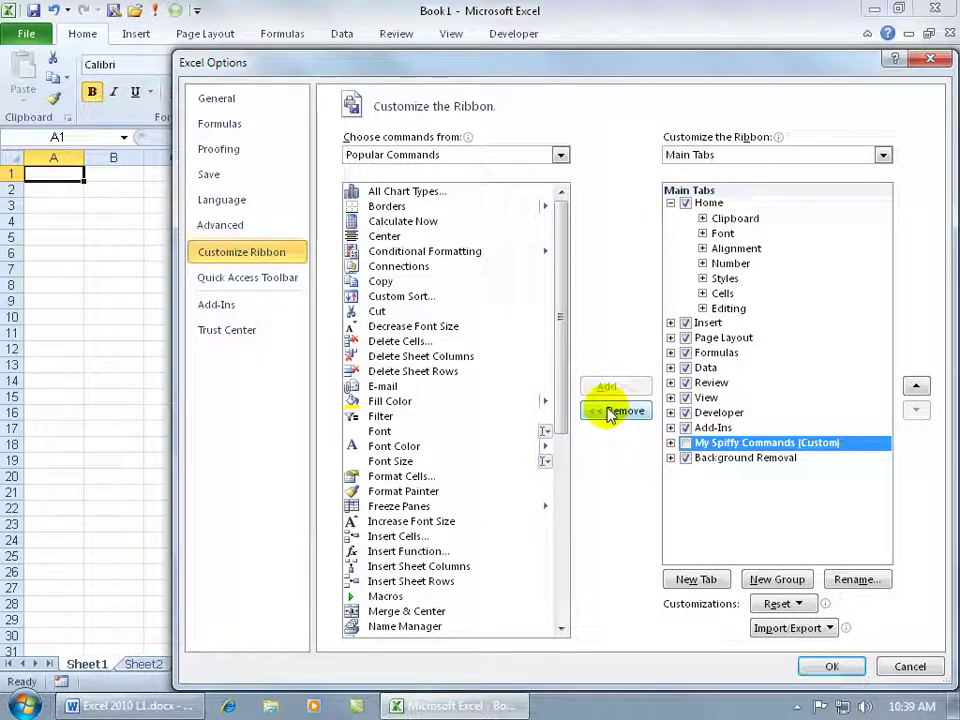
click(670, 442)
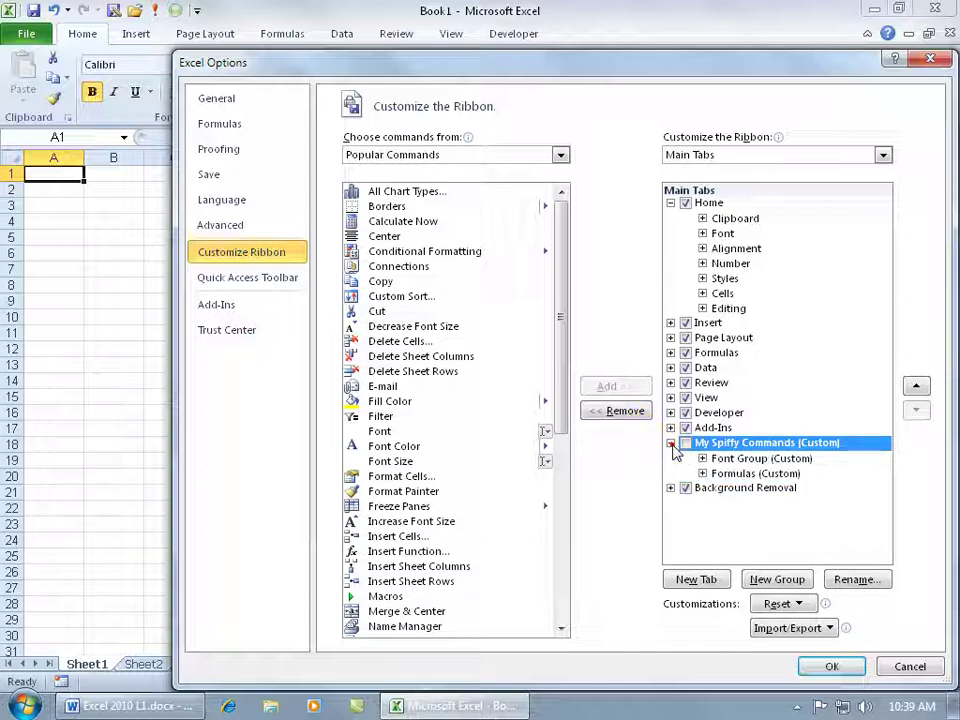
click(727, 459)
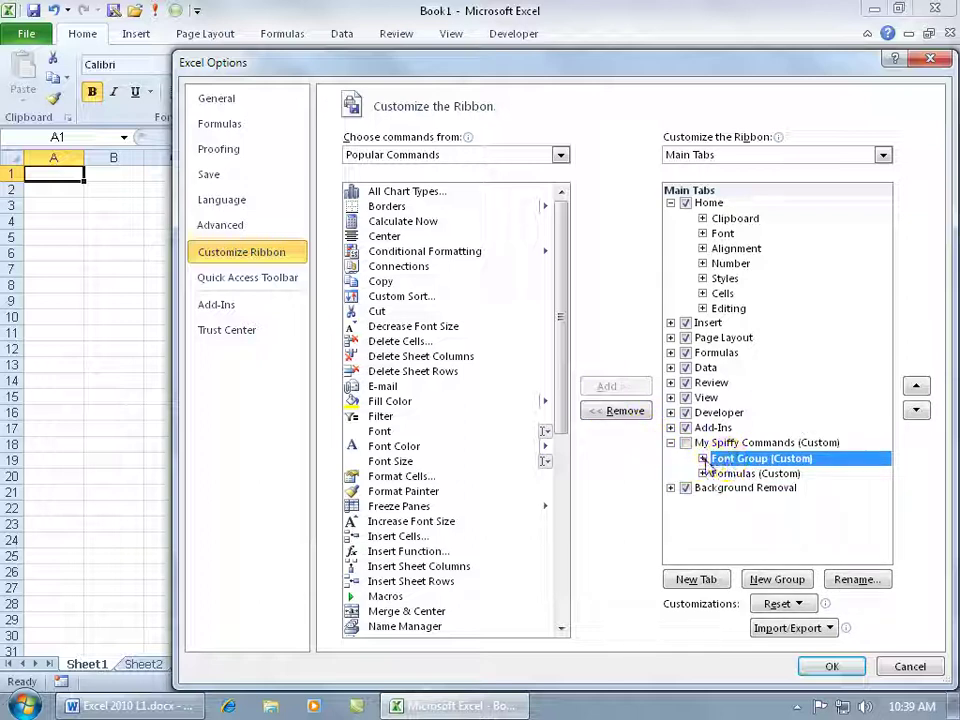
click(702, 458)
click(760, 474)
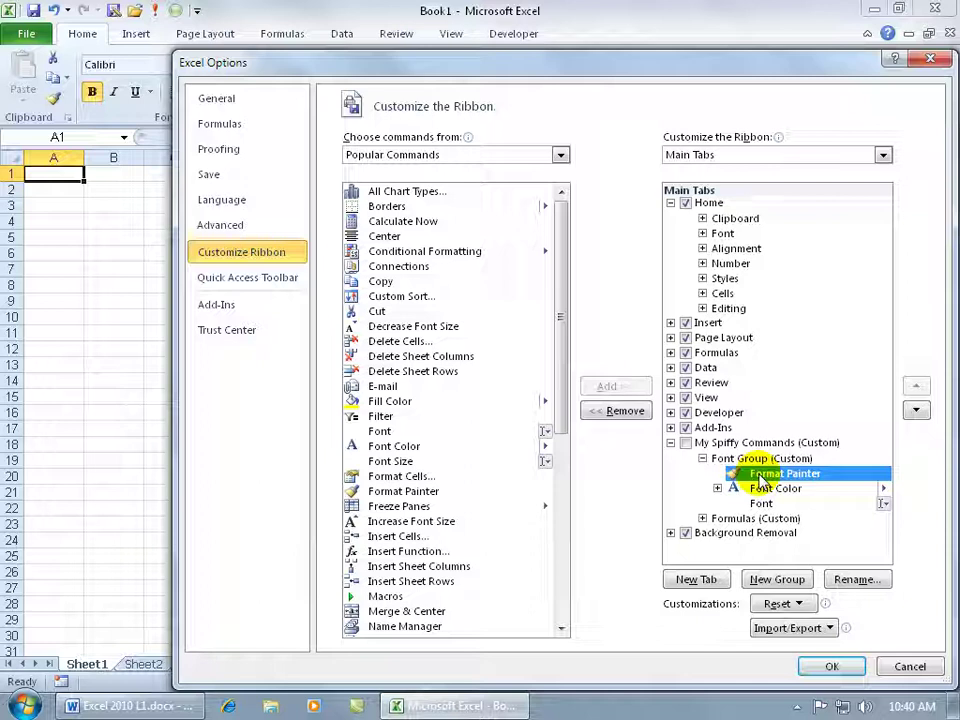
click(703, 293)
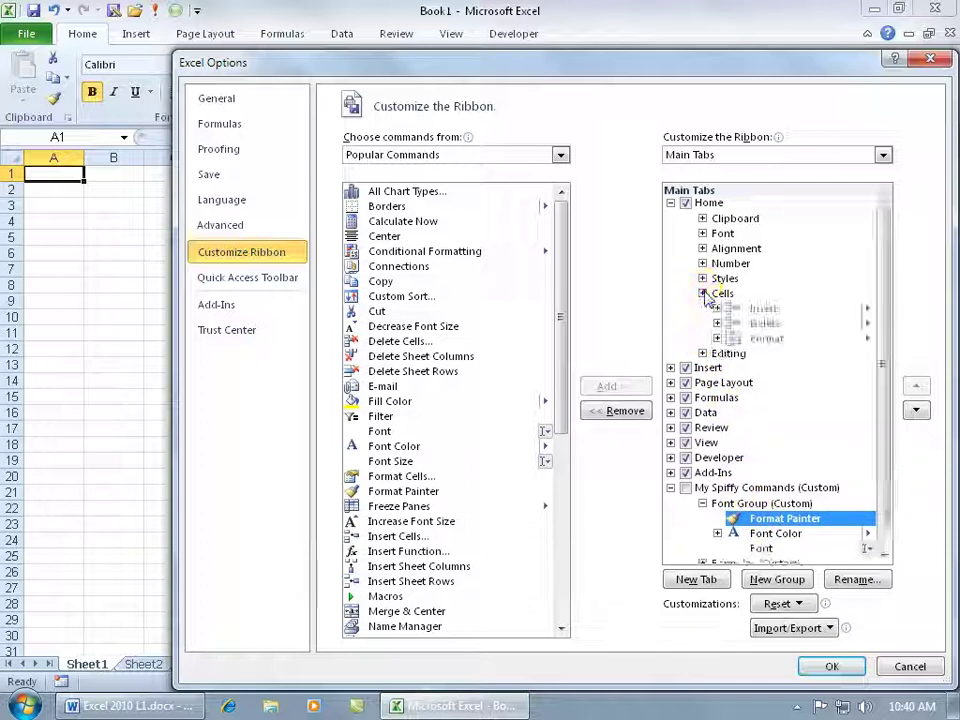
click(740, 309)
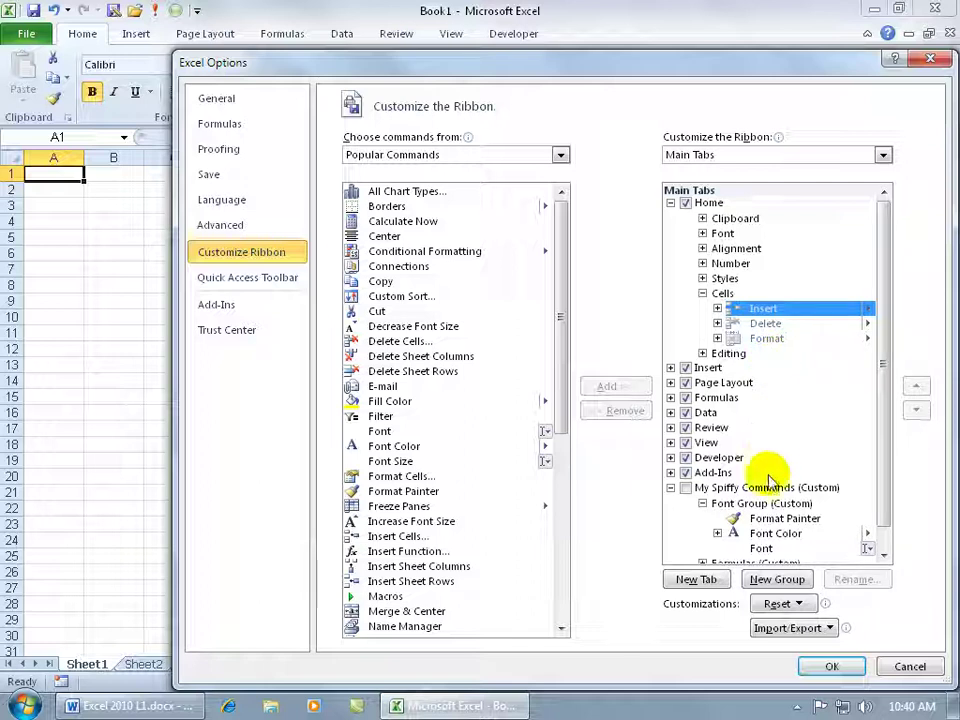
Remove Format Painter, the custom Font Group and the My Spiffy Commands tab, then confirm with OK
click(752, 518)
click(622, 411)
click(740, 504)
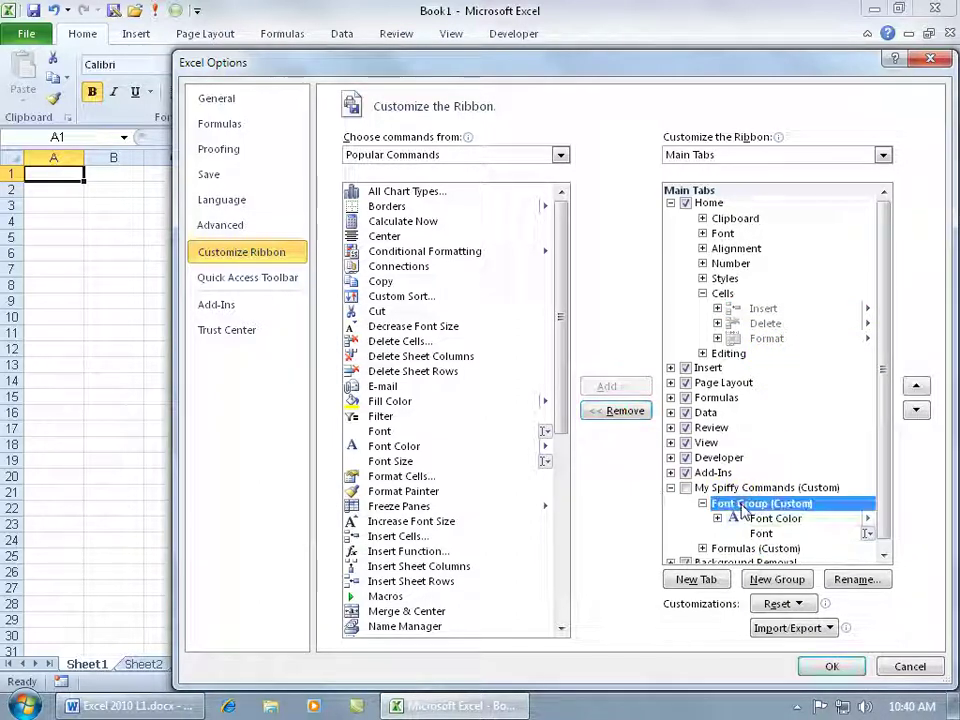
click(621, 411)
click(725, 489)
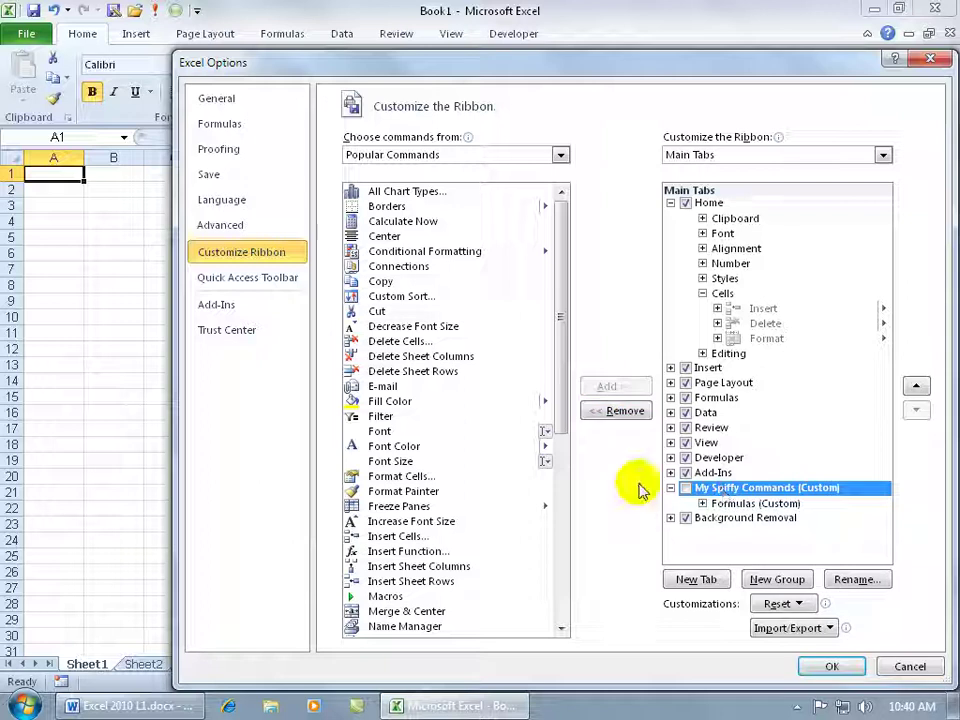
click(621, 411)
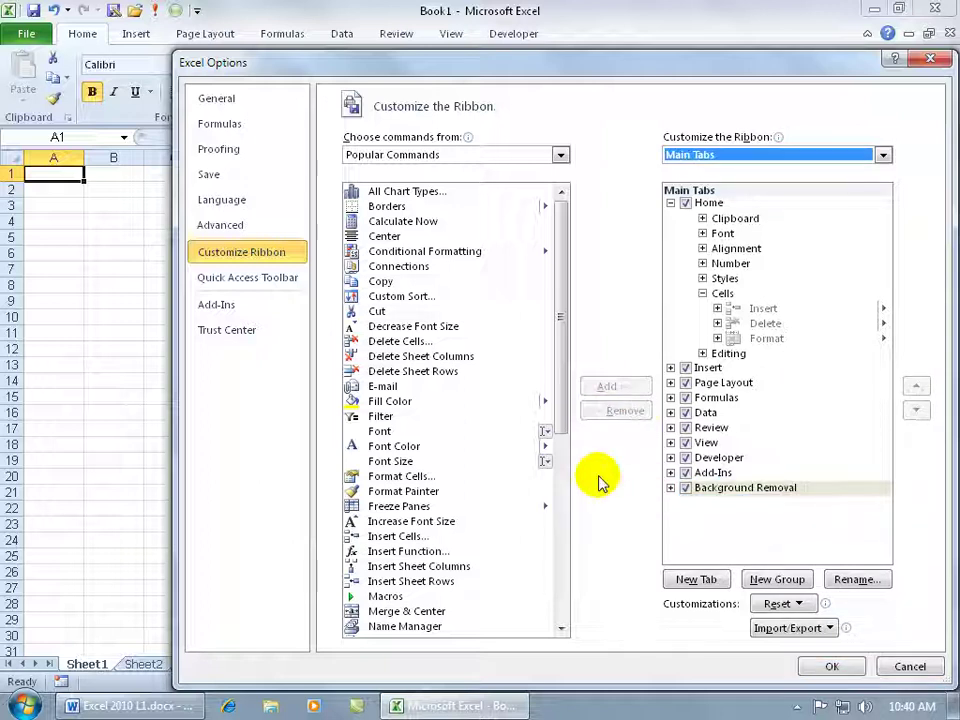
click(834, 665)
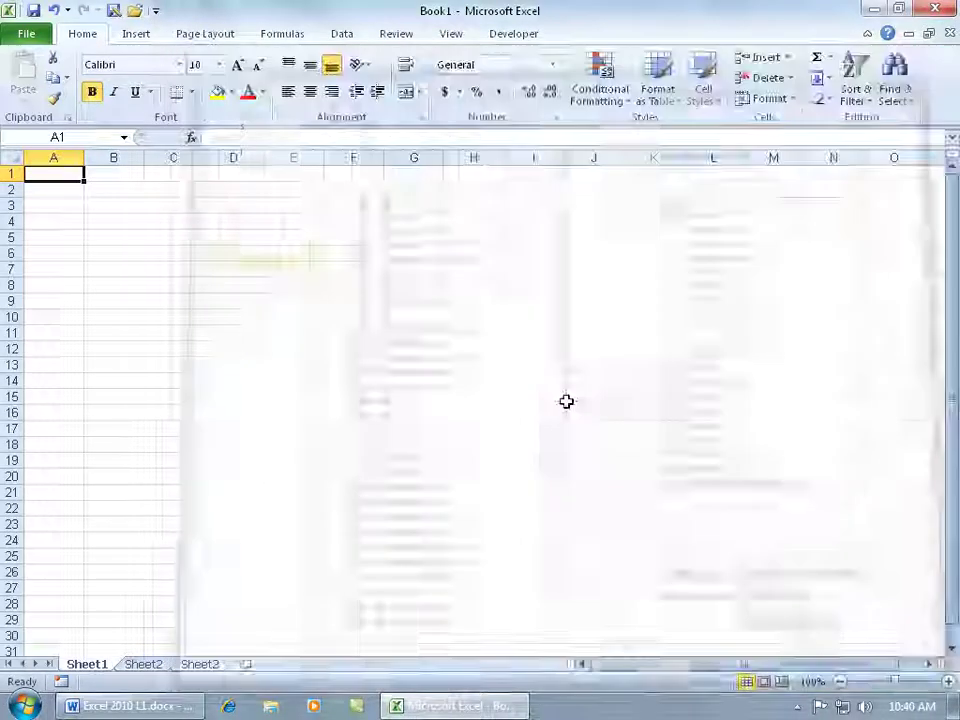